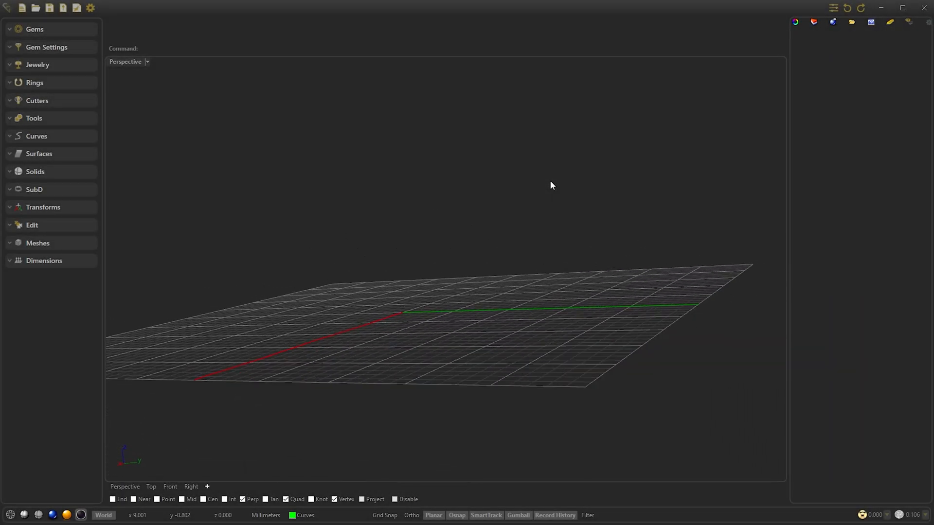
Create a ring rail in US finger size 7.
left_click(35, 84)
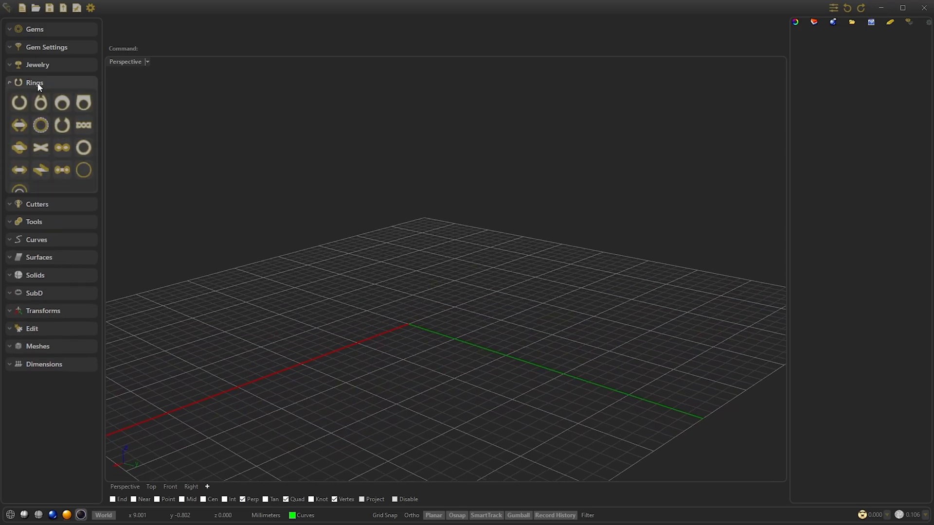
left_click(89, 168)
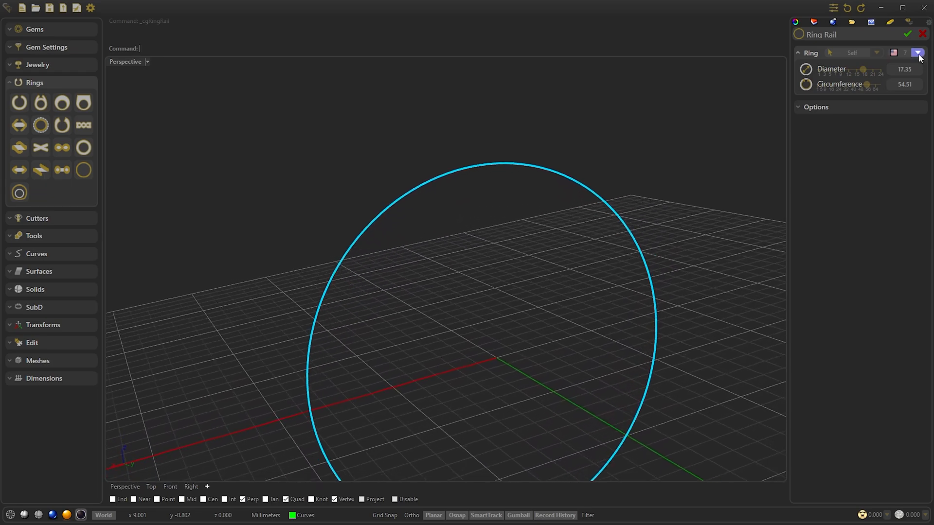
left_click(918, 55)
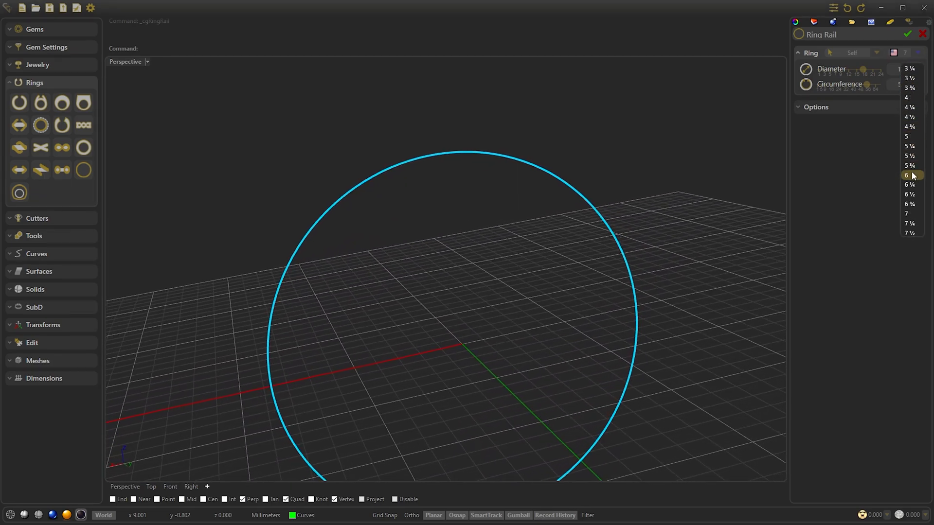
left_click(909, 213)
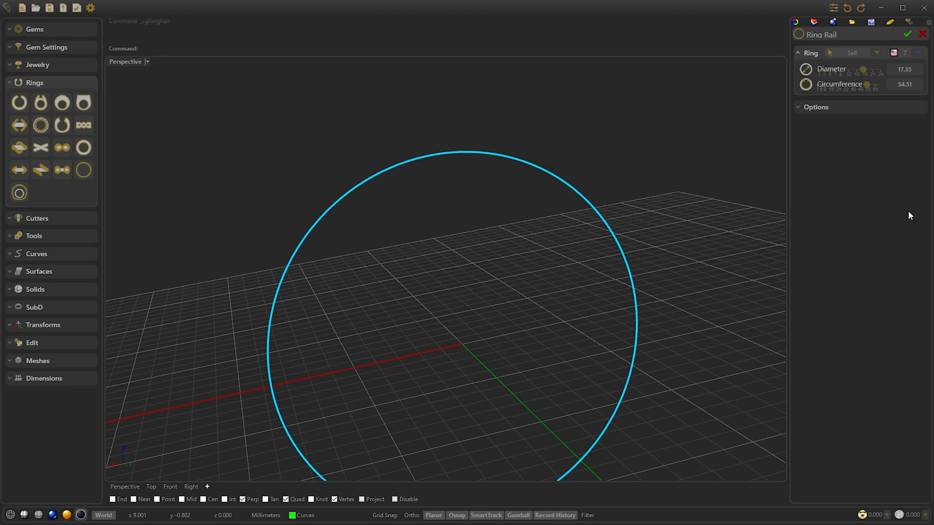
left_click(908, 34)
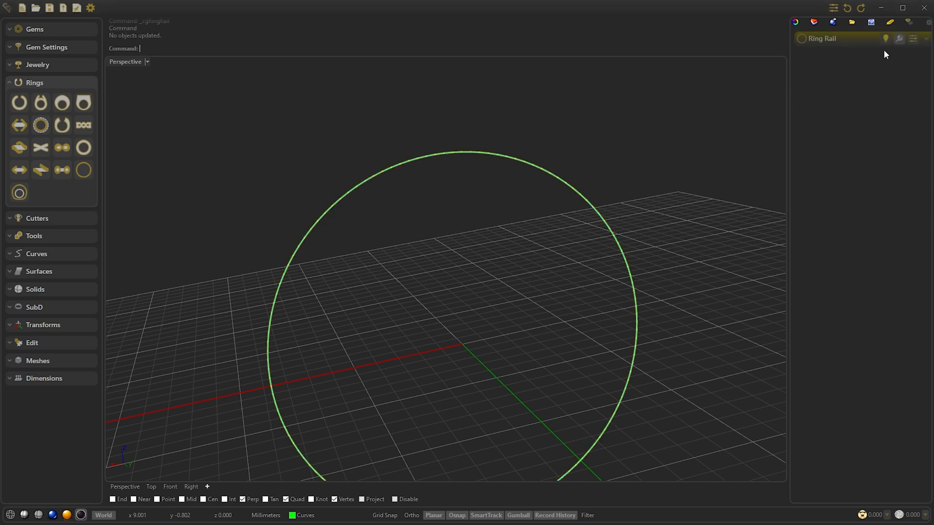
Place profile shape 002 on the ring rail with a width of 2.20 and a height of 1.70.
left_click(439, 154)
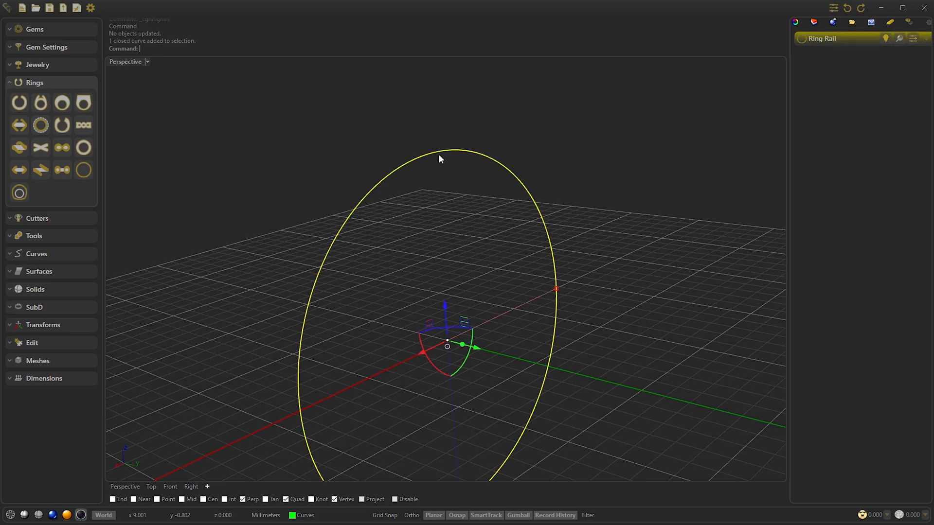
left_click(37, 235)
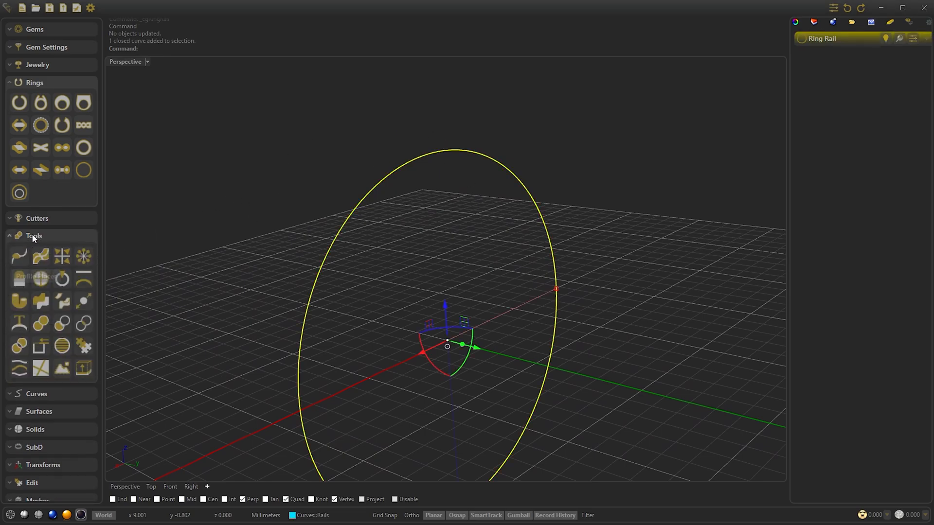
left_click(18, 256)
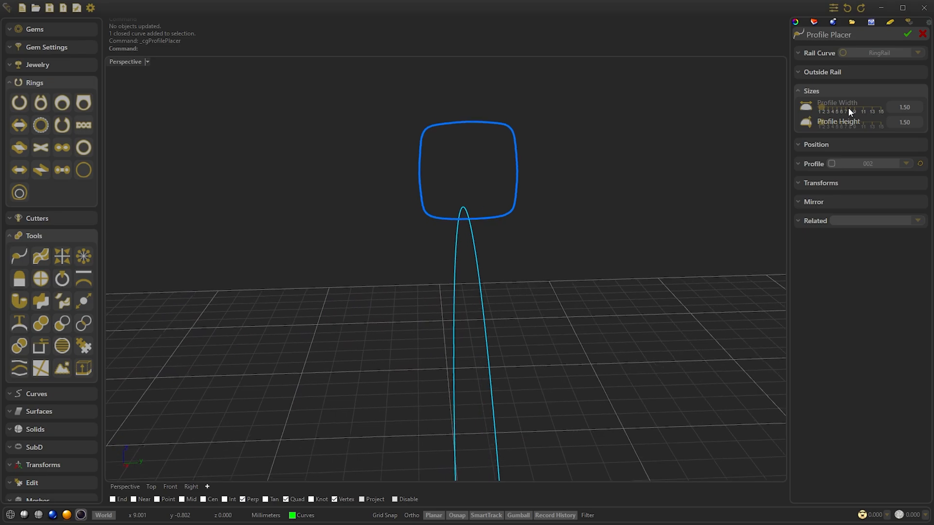
left_click_drag(827, 107, 825, 109)
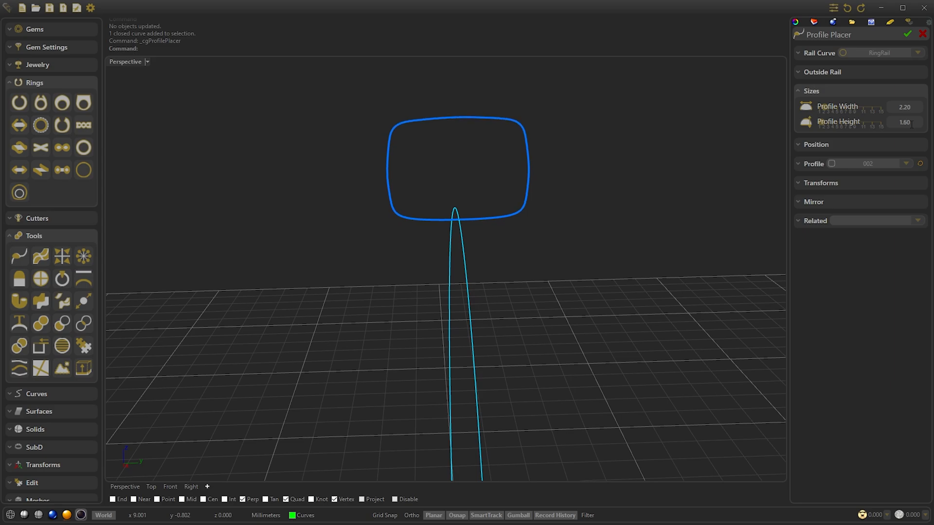
scroll(912, 125, "up", 1)
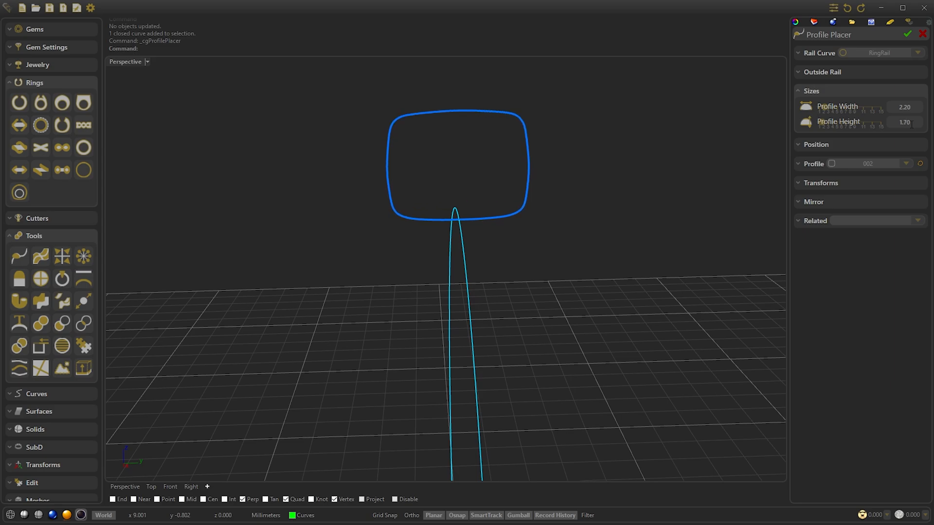
left_click(893, 163)
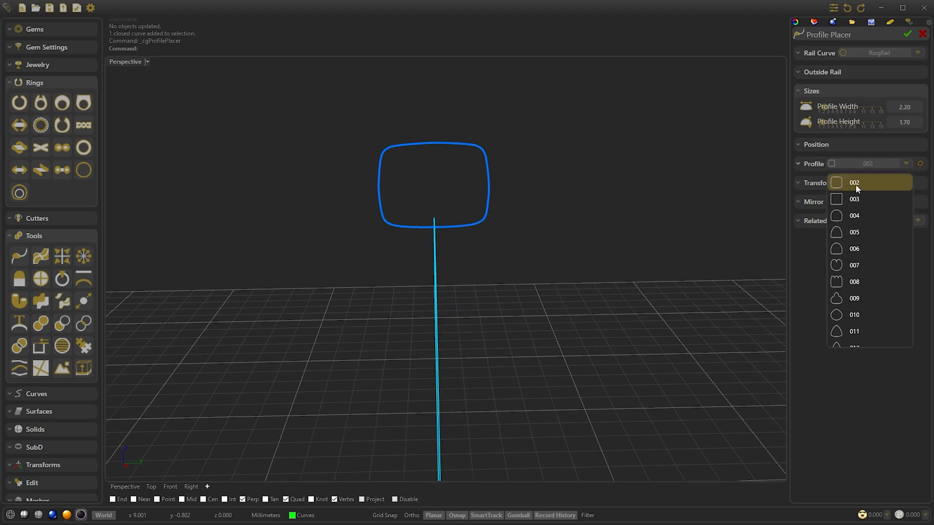
left_click(856, 185)
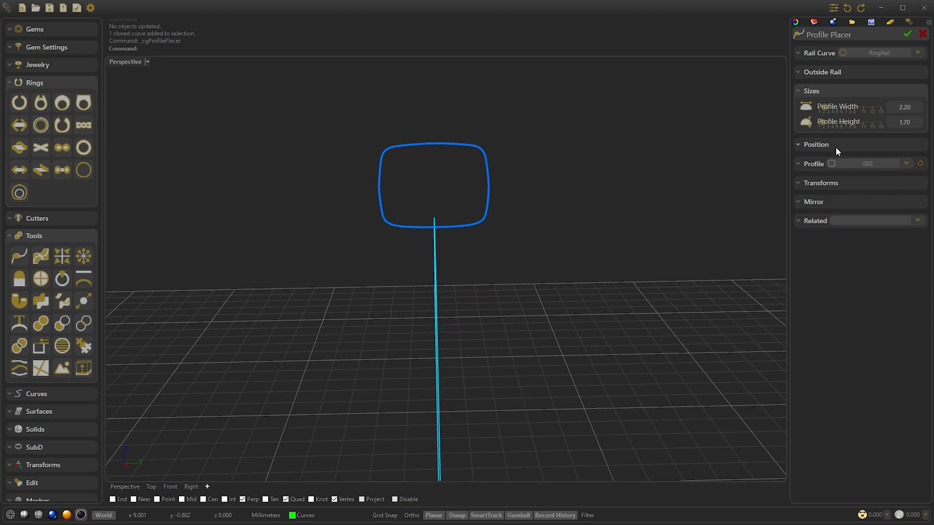
left_click(906, 34)
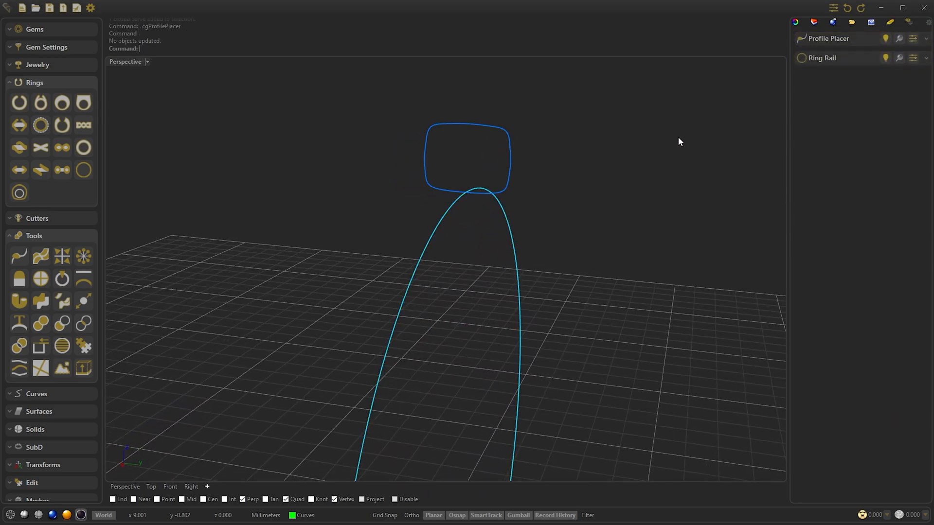
Duplicate the top profile and place the copy at rail position 0.18, mirrored across Y to the opposite side.
left_click(926, 40)
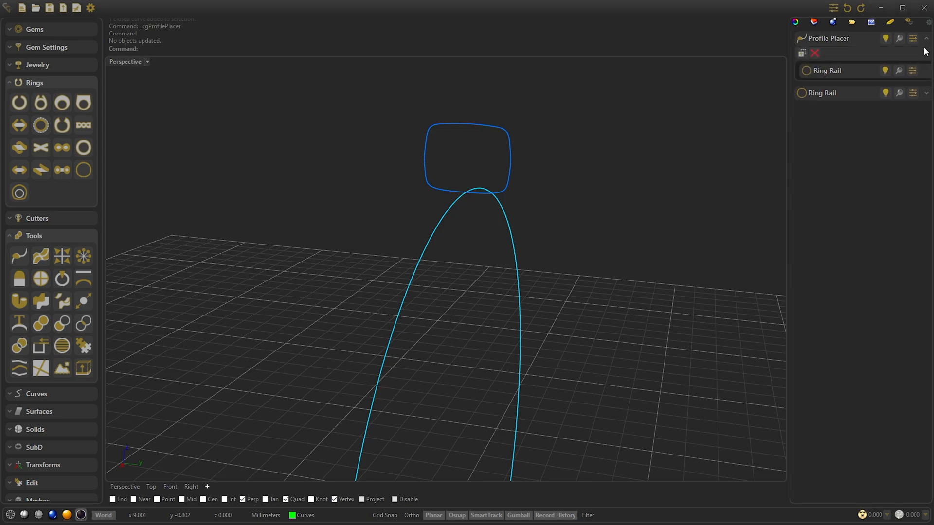
left_click(802, 53)
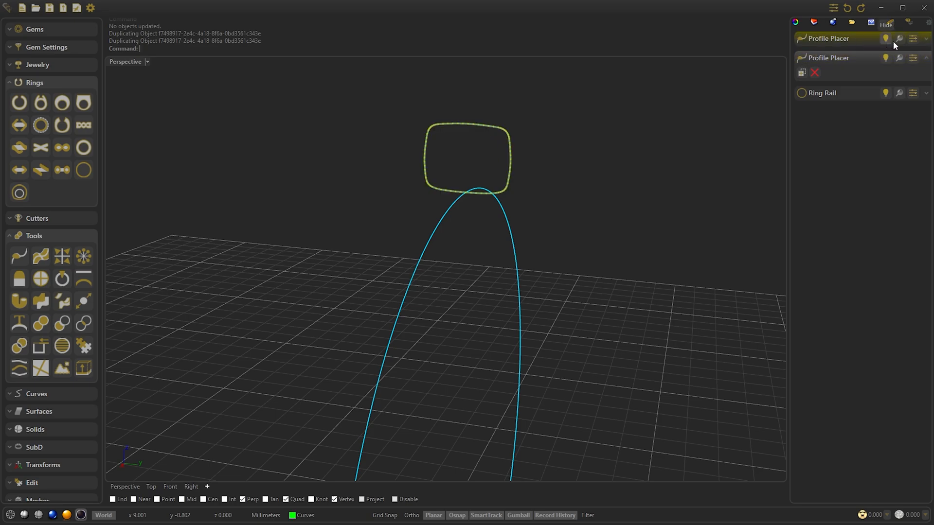
left_click(913, 39)
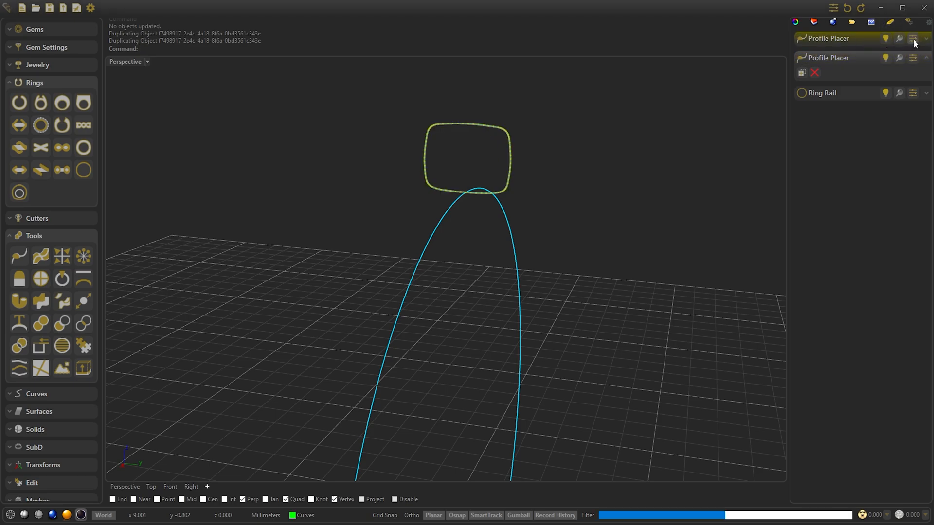
left_click(834, 146)
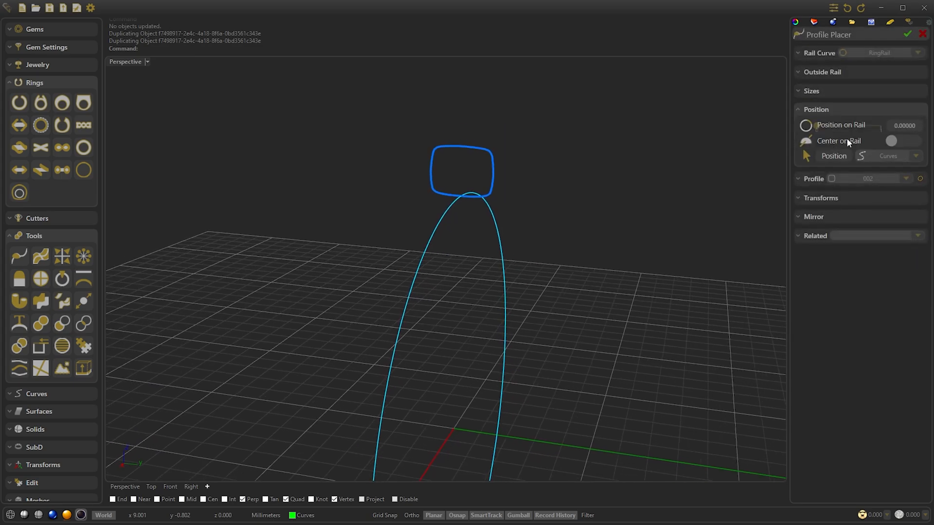
left_click_drag(818, 125, 829, 126)
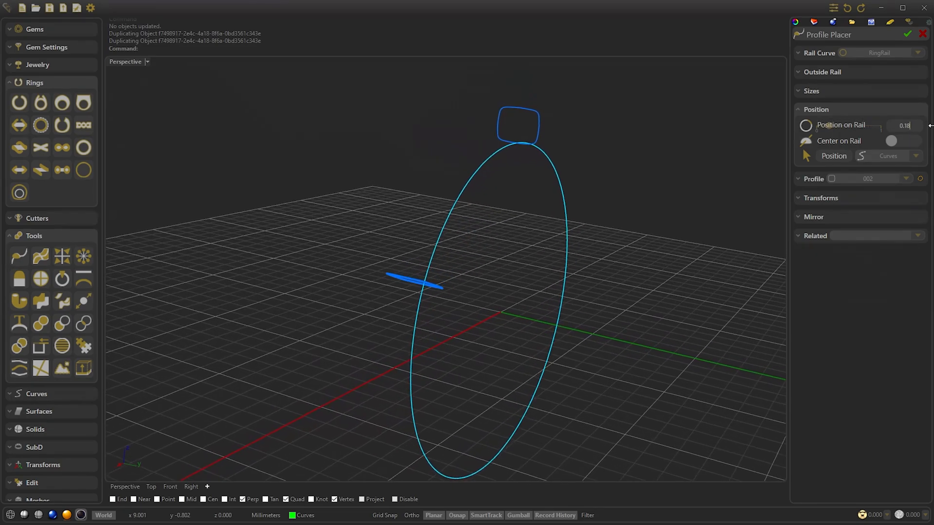
key("Return")
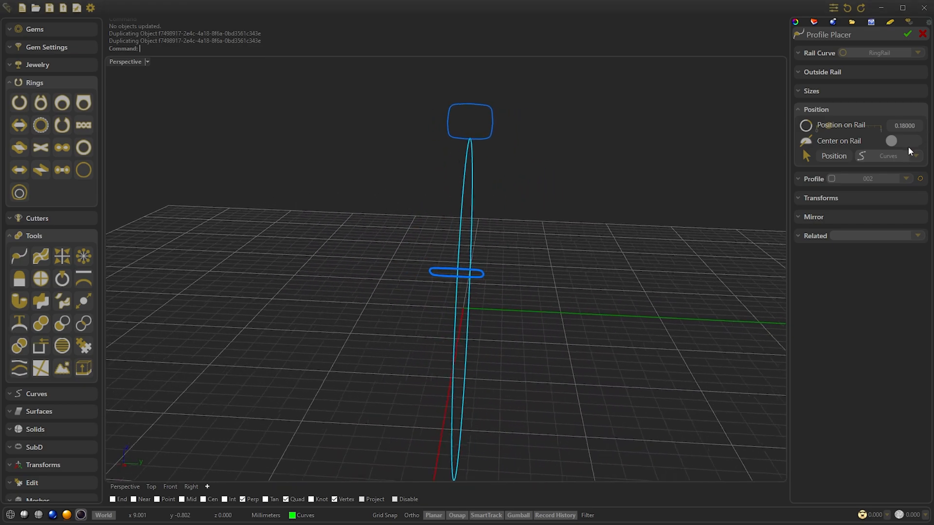
left_click(817, 217)
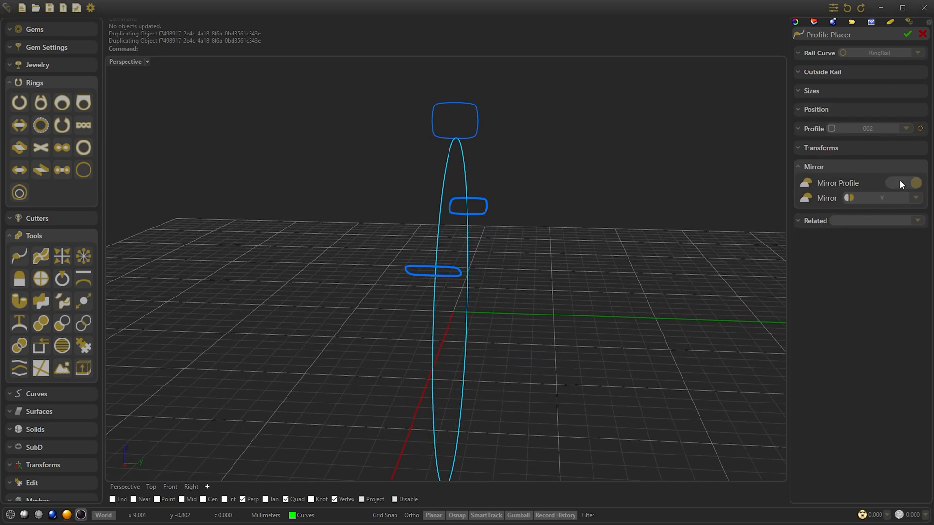
left_click(907, 34)
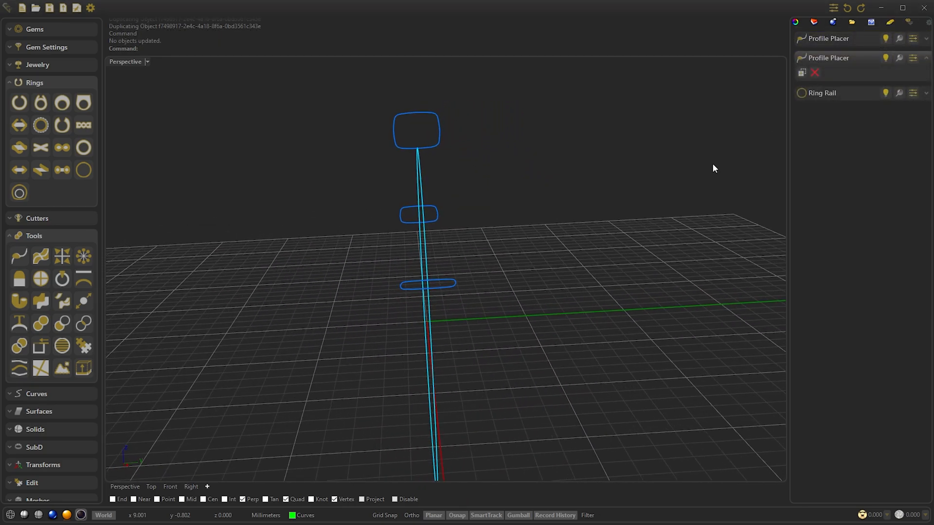
Offset the top profile sideways from the rail with a horizontal move of 2.30.
left_click(532, 126)
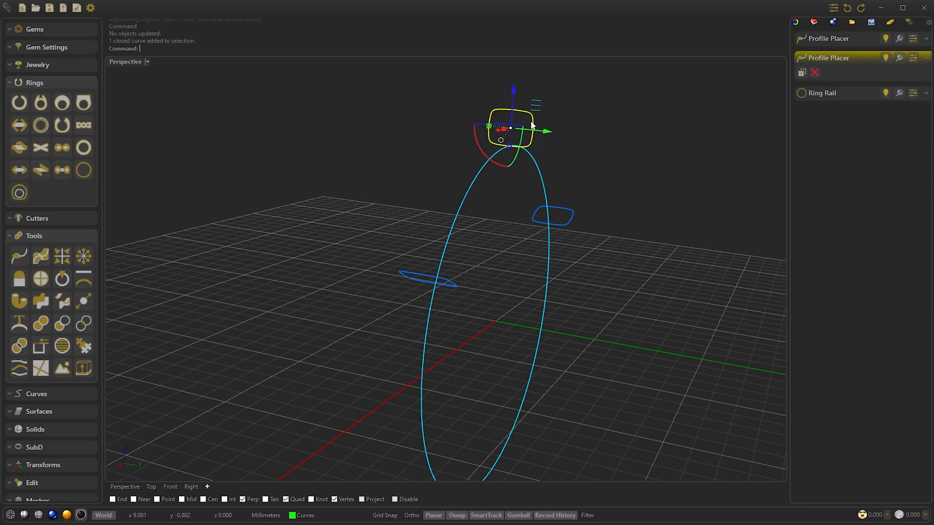
right_click(596, 149)
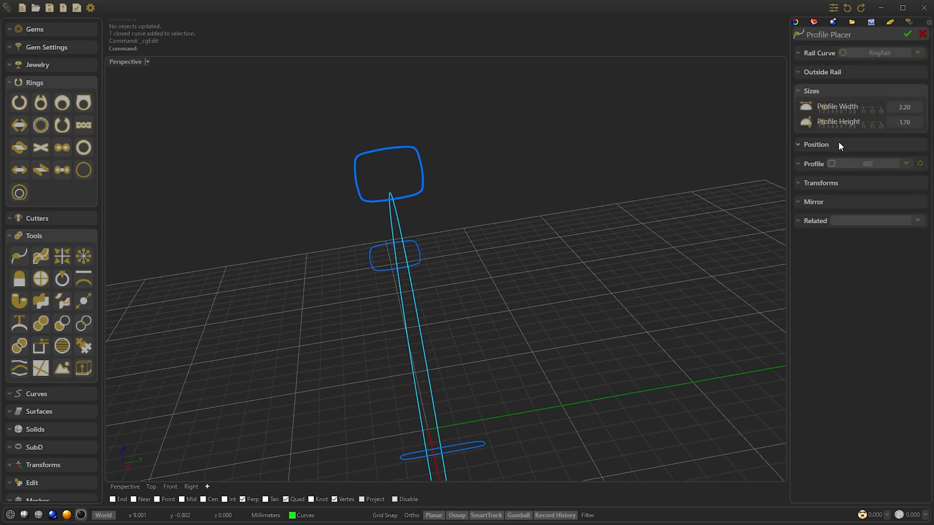
left_click(832, 182)
left_click_drag(848, 182, 857, 184)
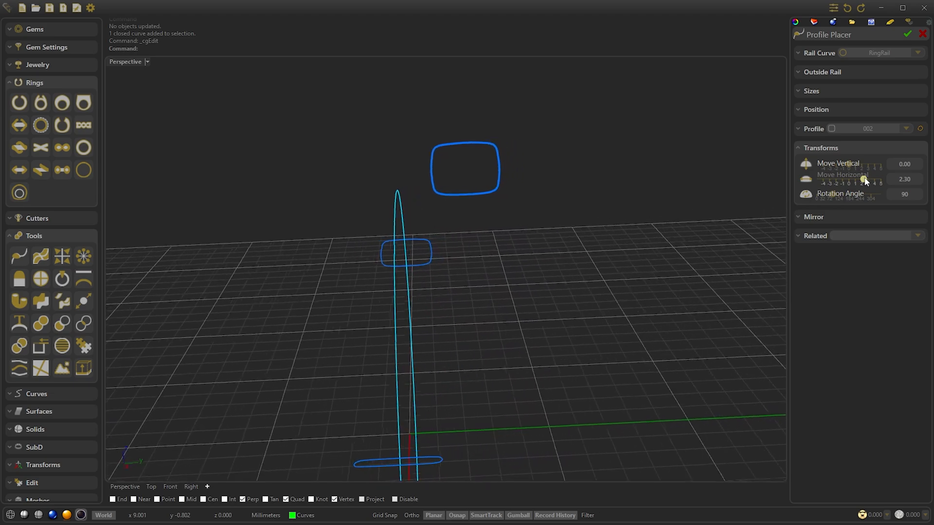
left_click(907, 34)
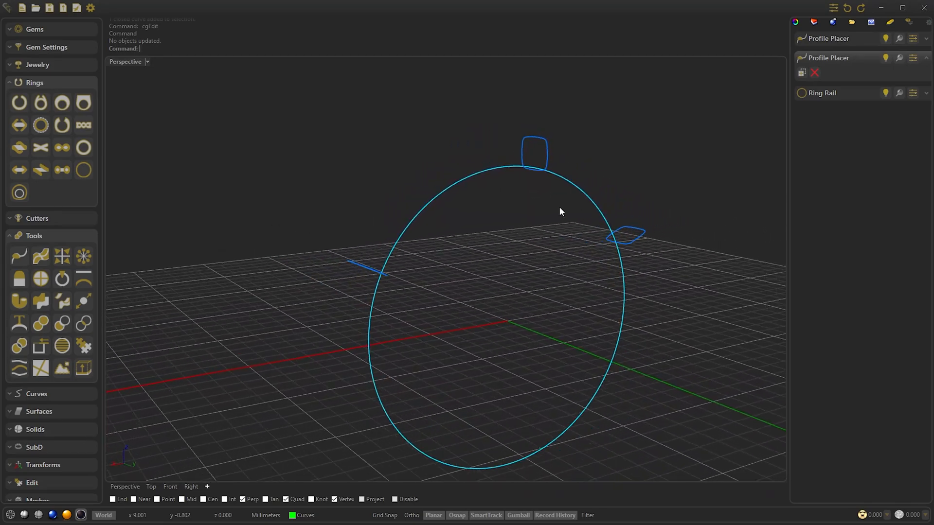
Create a closed Auto Sweep along the ring rail through all three profiles.
left_click(39, 256)
left_click(839, 77)
left_click(811, 105)
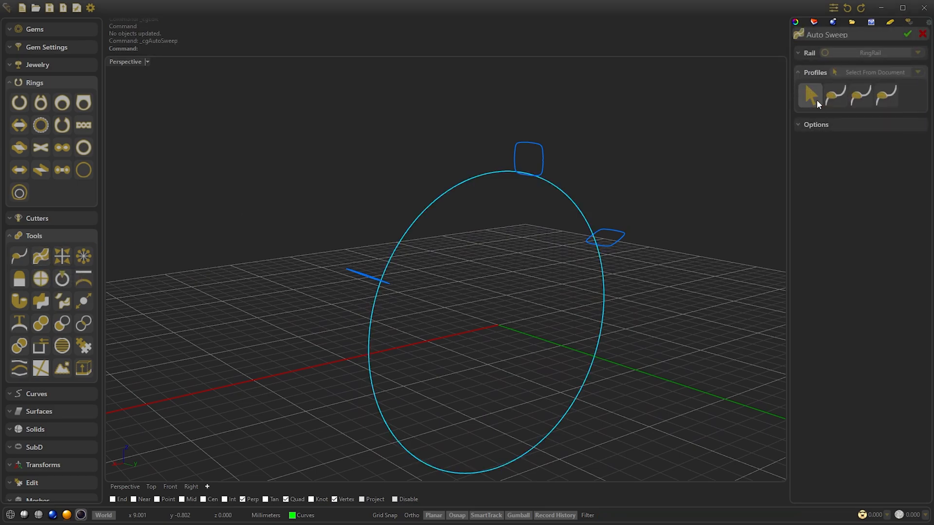
left_click(835, 95)
left_click(862, 96)
left_click(875, 99)
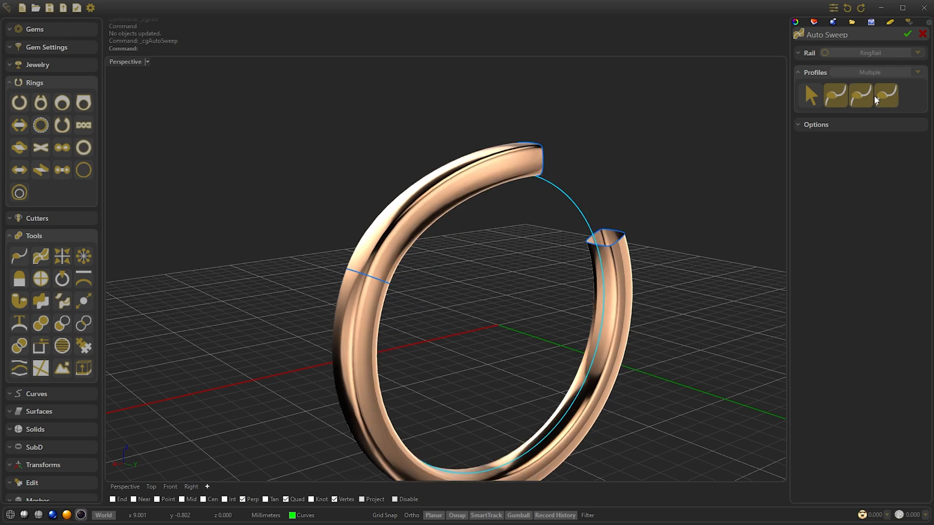
left_click(828, 126)
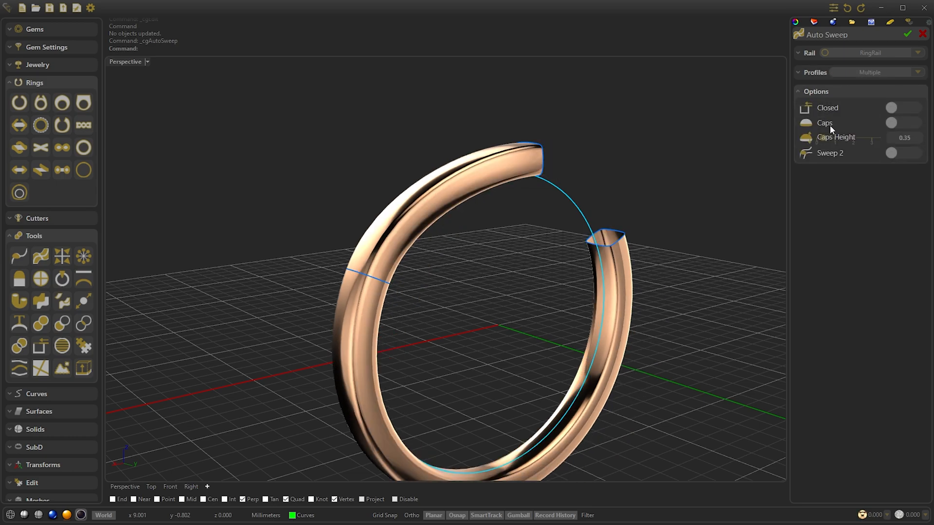
left_click(898, 107)
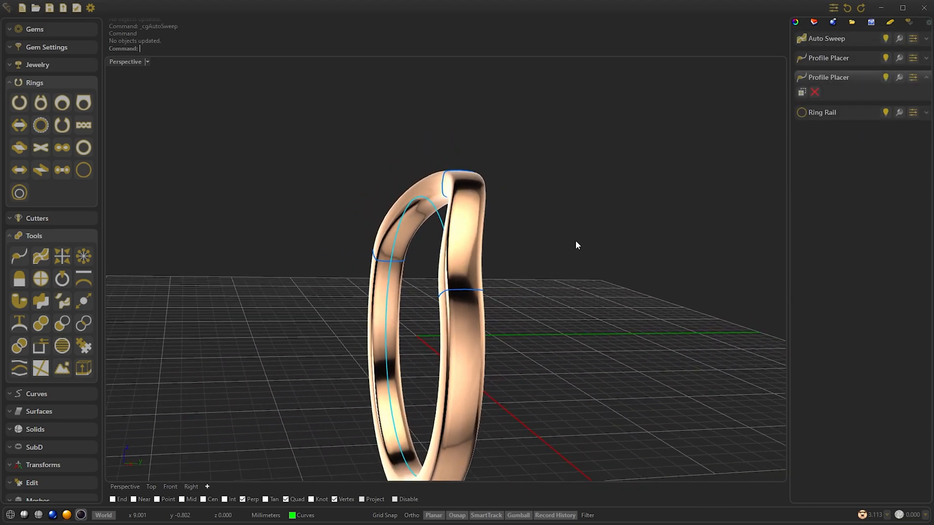
Set the mirrored side profiles' position on the rail to 0.25.
left_click(469, 294)
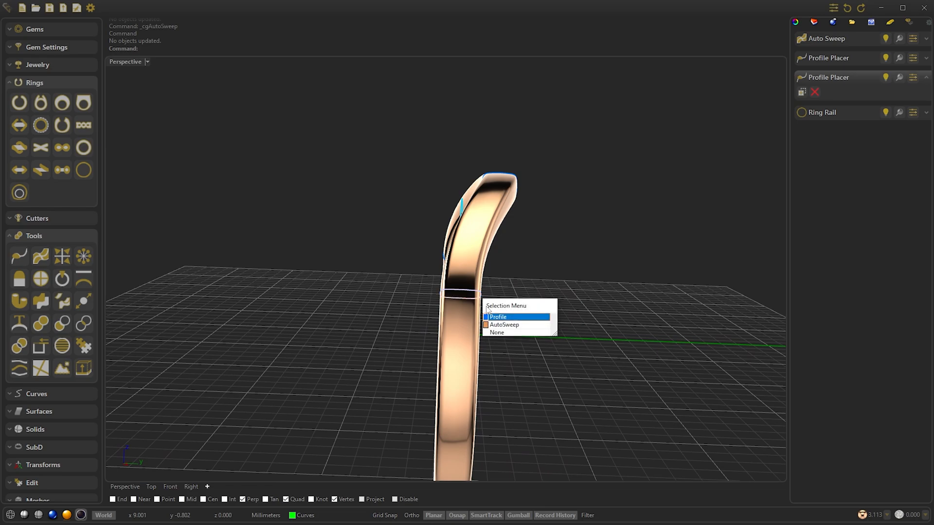
left_click(501, 317)
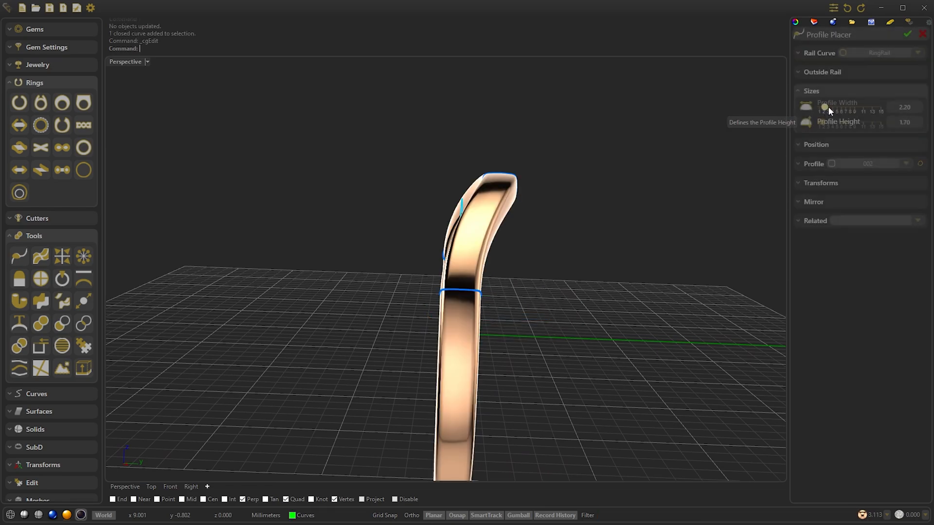
left_click(818, 143)
left_click_drag(842, 130, 833, 127)
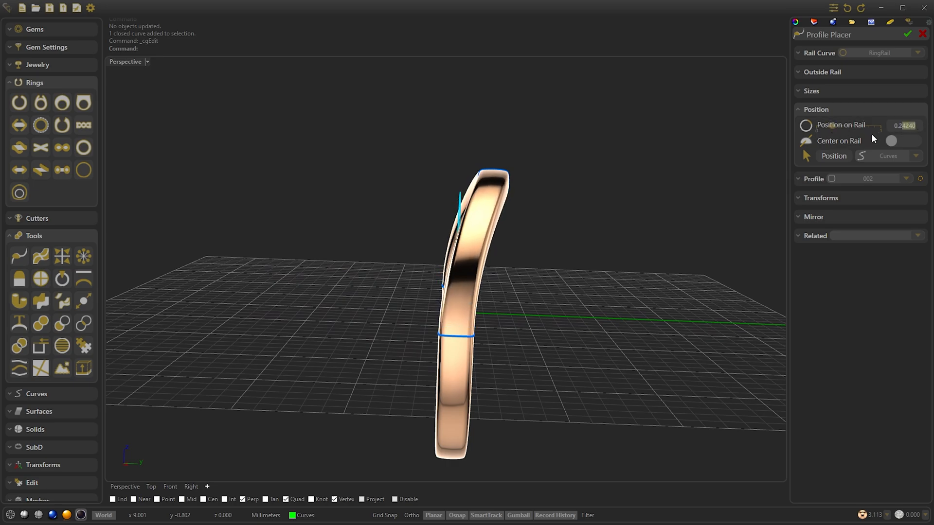
type("5")
key("Return")
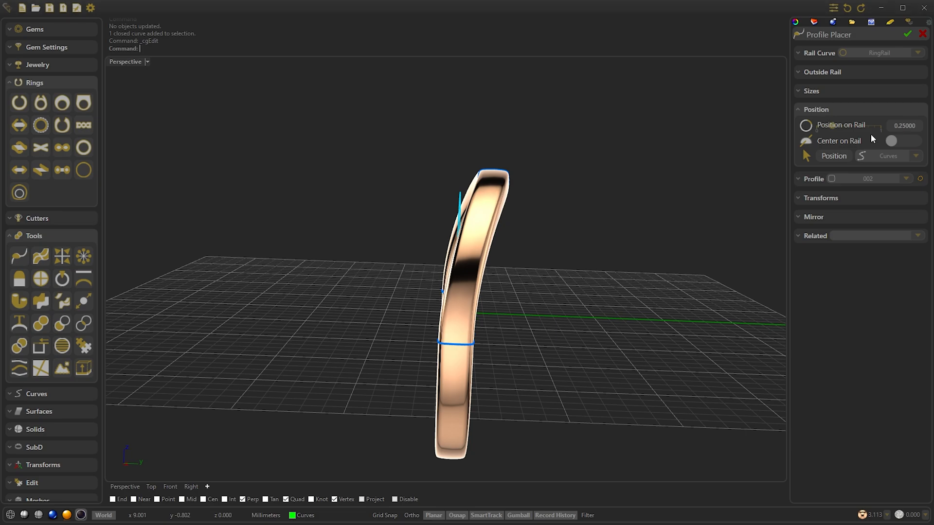
left_click(906, 35)
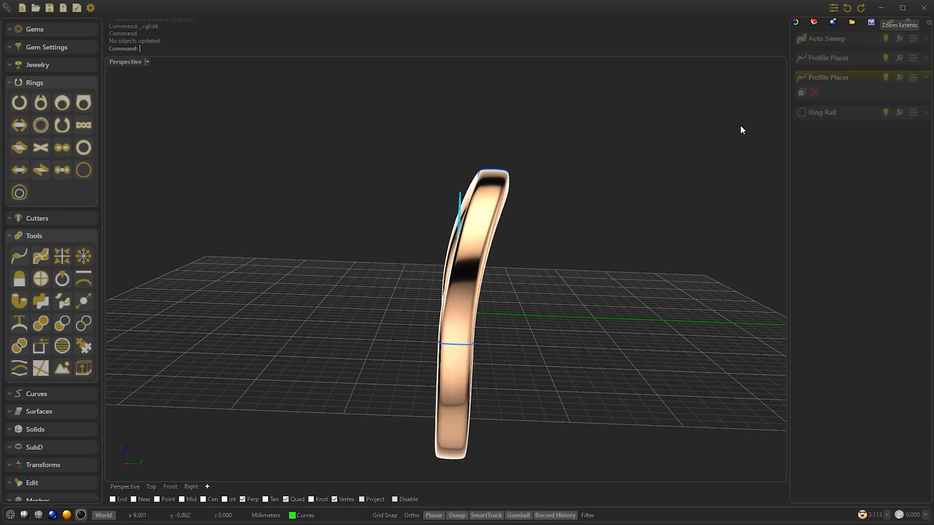
Mirror the swept band diagonally to create the second, crossing half of the ring.
right_click_drag(659, 197, 459, 249)
left_click(458, 247)
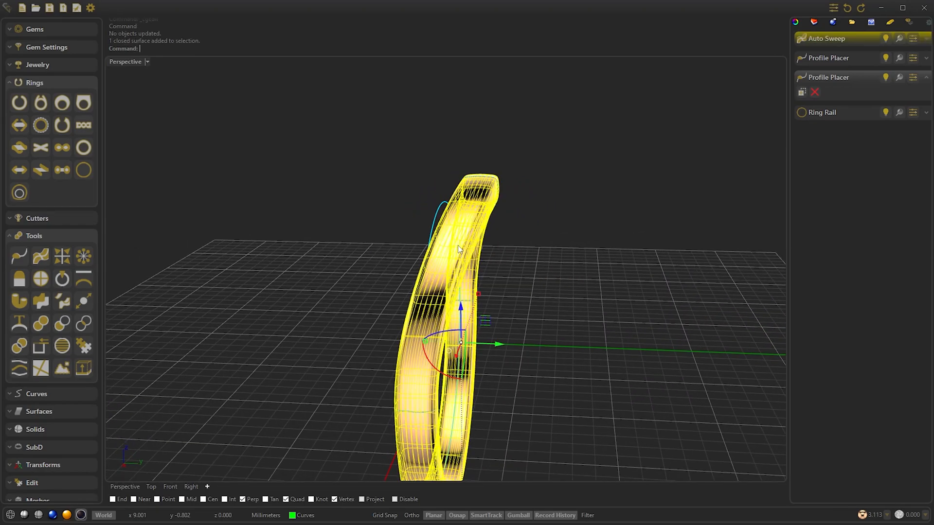
left_click(63, 257)
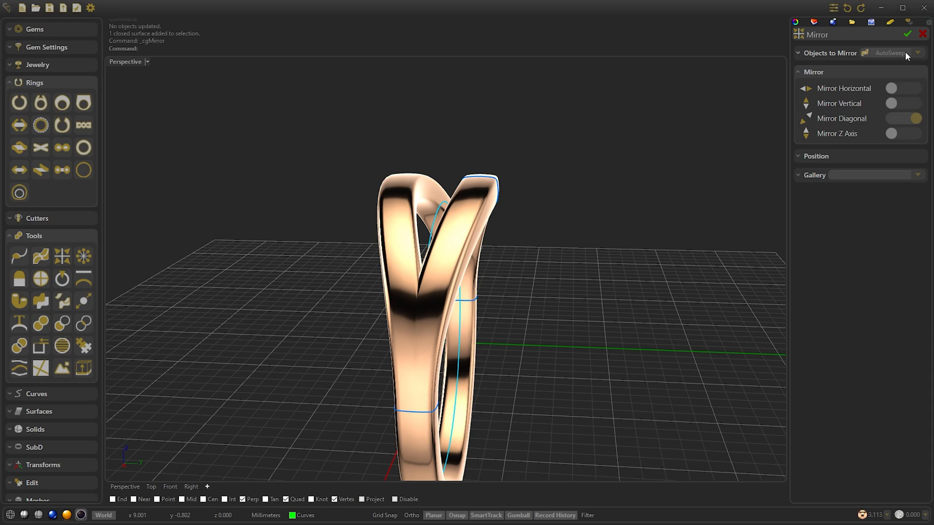
left_click(907, 34)
Set the mirrored side profiles' position on the rail to 0.32.
right_click_drag(538, 208, 418, 341)
left_click(425, 369)
left_click(481, 384)
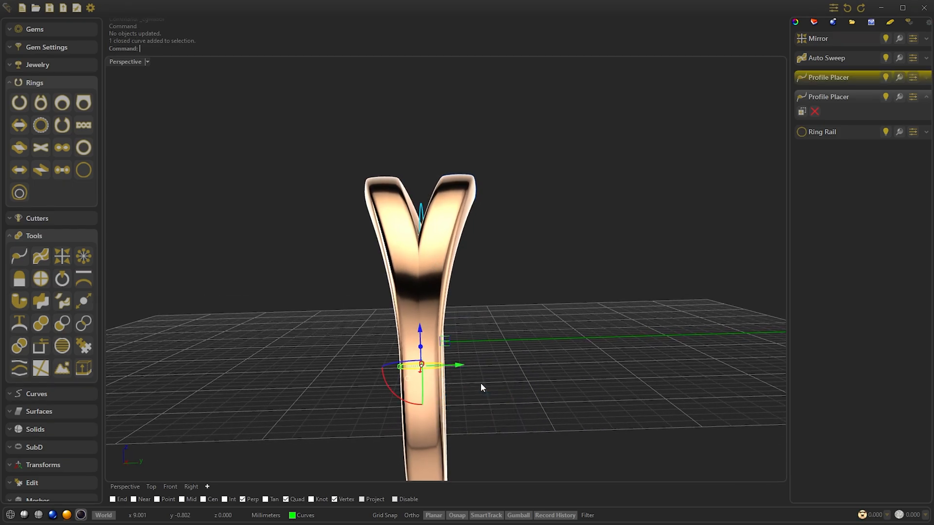
left_click(823, 147)
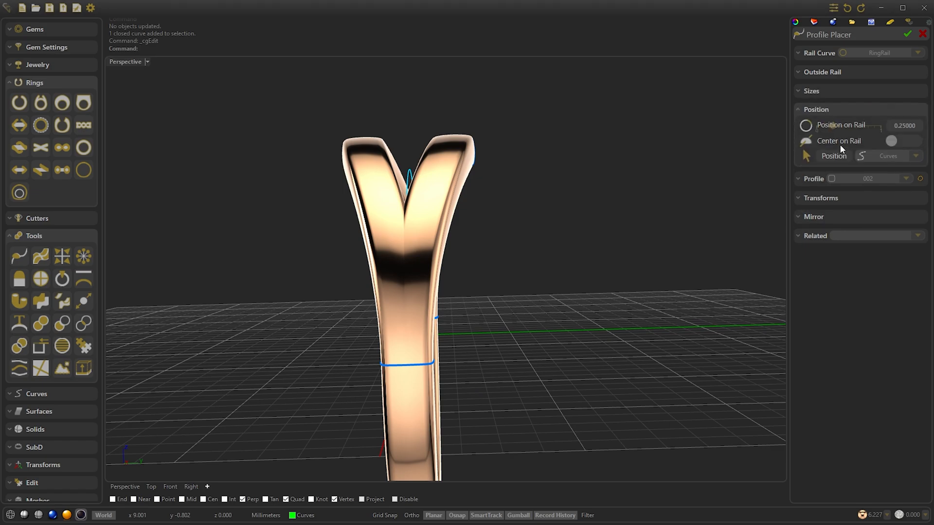
left_click_drag(834, 129, 837, 130)
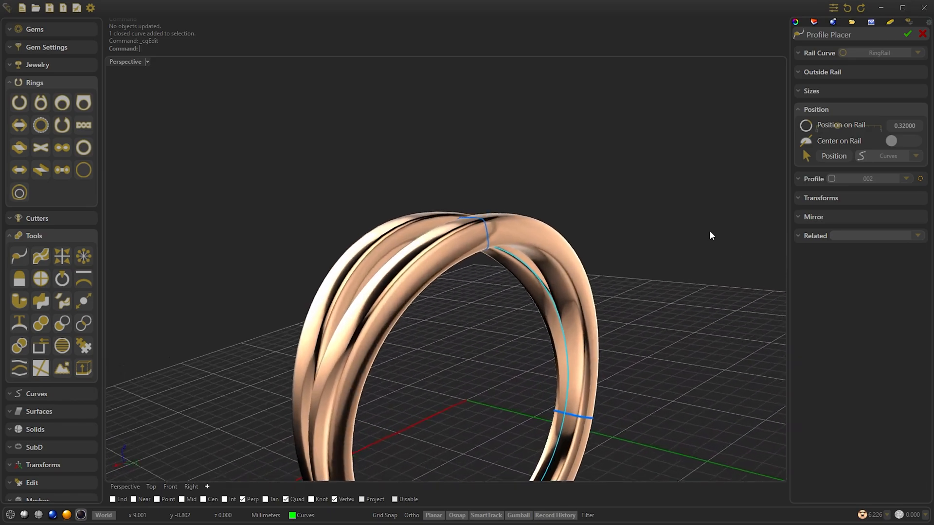
left_click(895, 38)
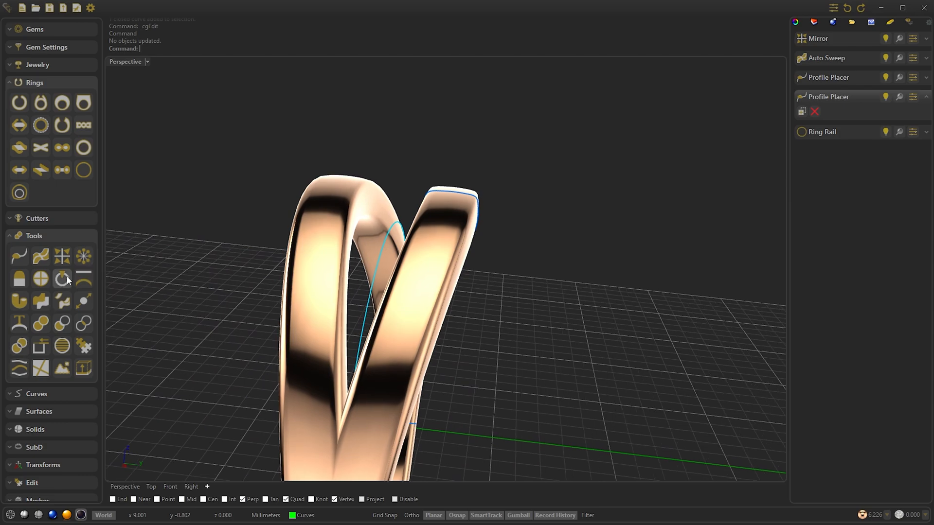
Extract an isocurve along the outer face of the original Auto Sweep band.
right_click_drag(417, 287, 373, 284)
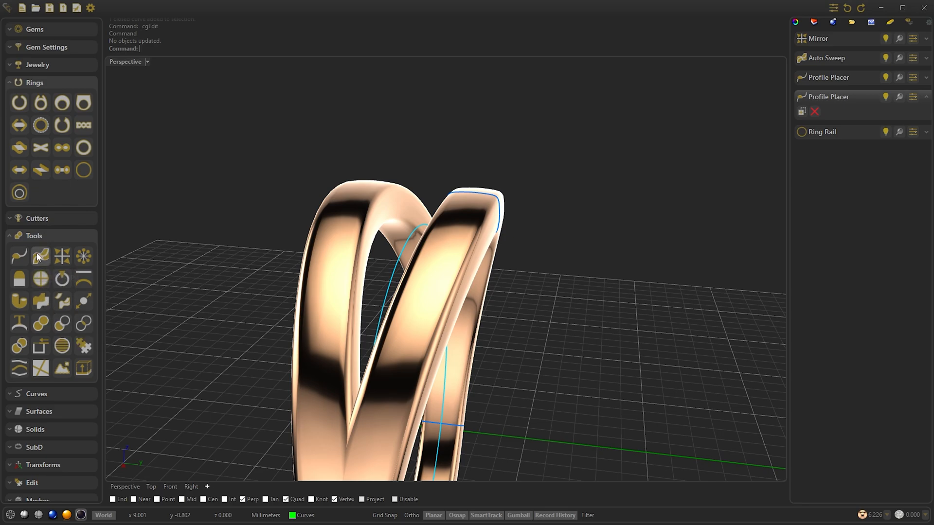
left_click(44, 371)
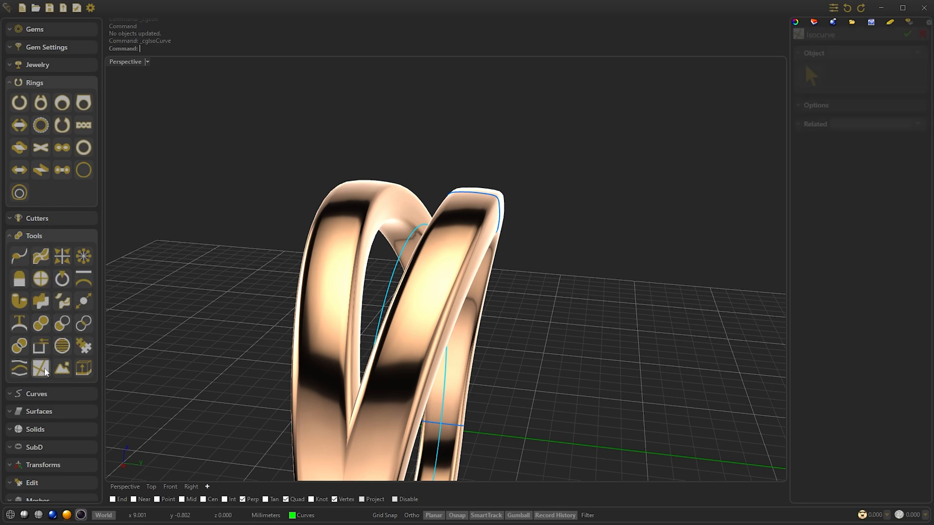
left_click(422, 292)
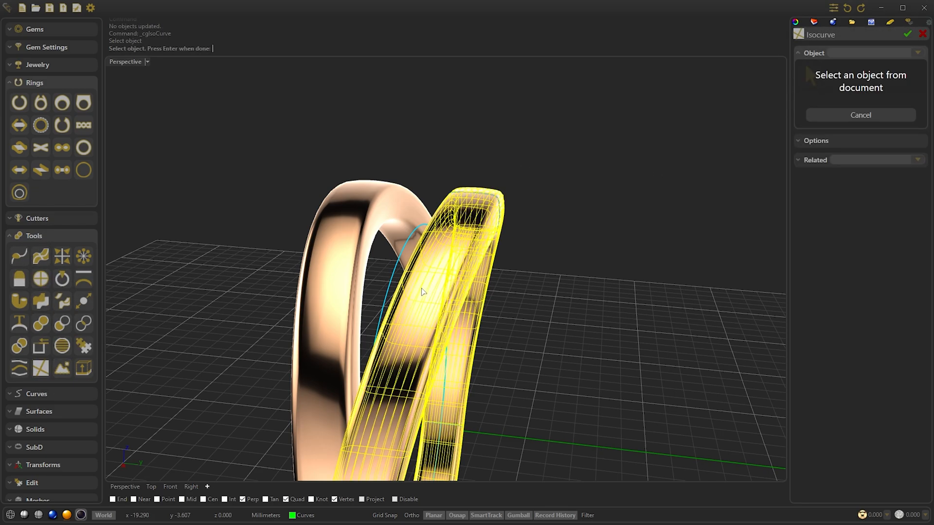
key("Return")
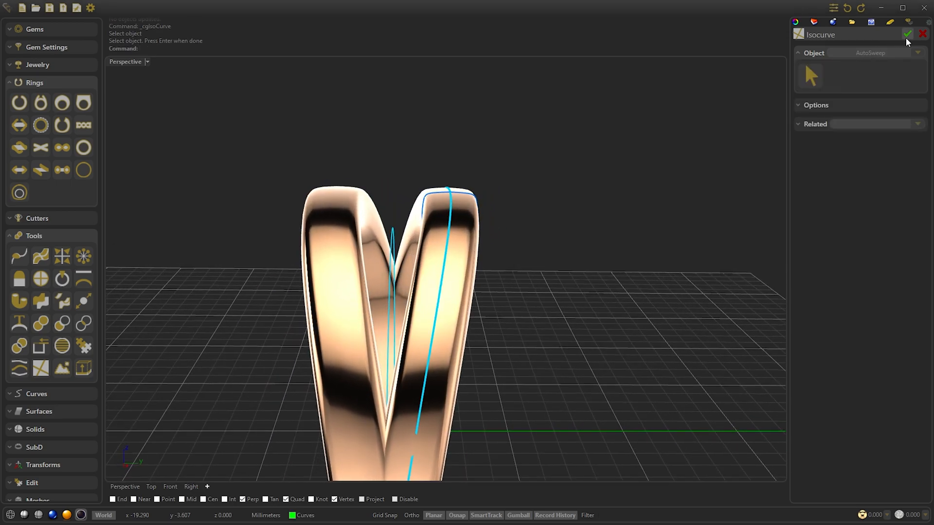
left_click(906, 34)
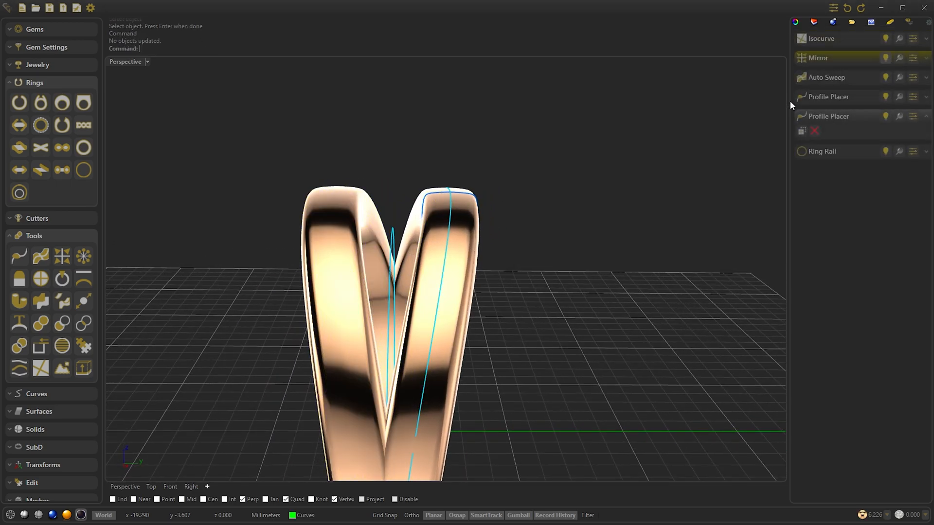
Place brilliant gems on curve along the isocurve of the swept band.
left_click(44, 31)
left_click(81, 51)
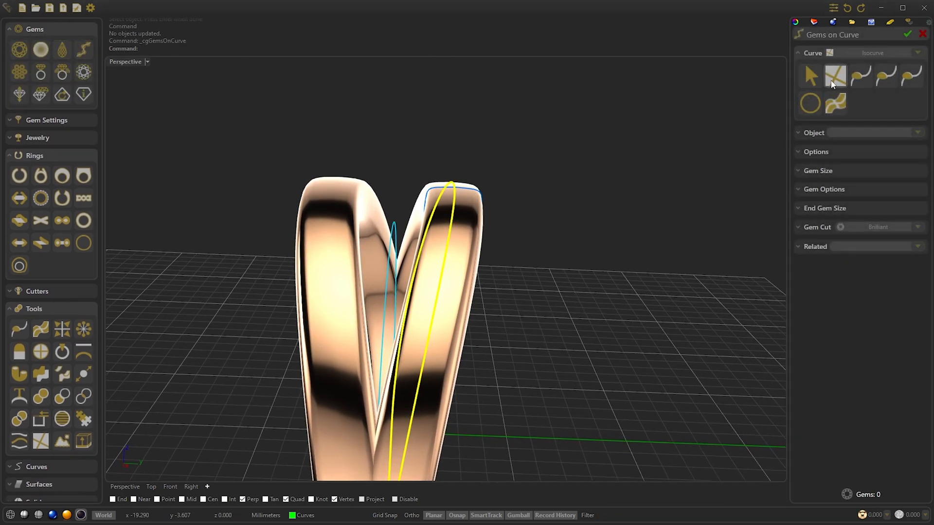
left_click(832, 81)
left_click(822, 151)
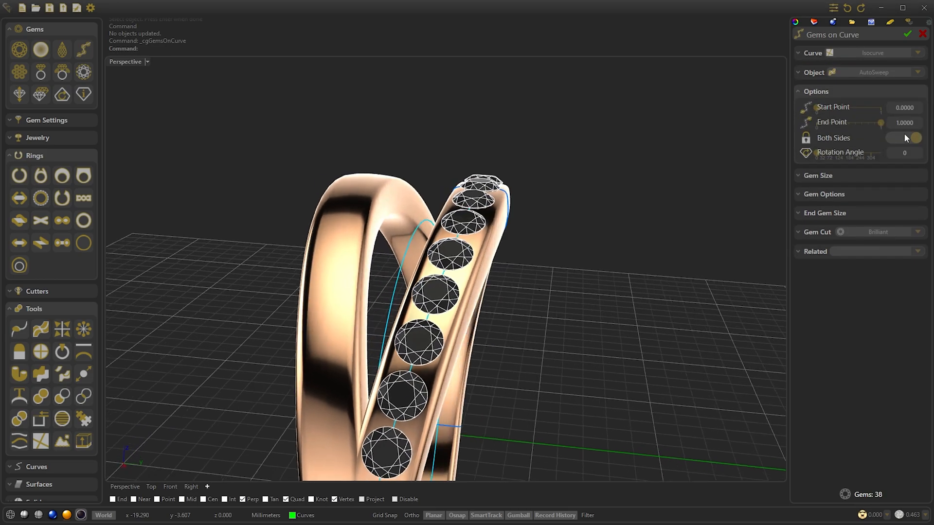
Unlink the two ends of the gem row and set its start point to 0.81 and end point to 0.38.
left_click(905, 135)
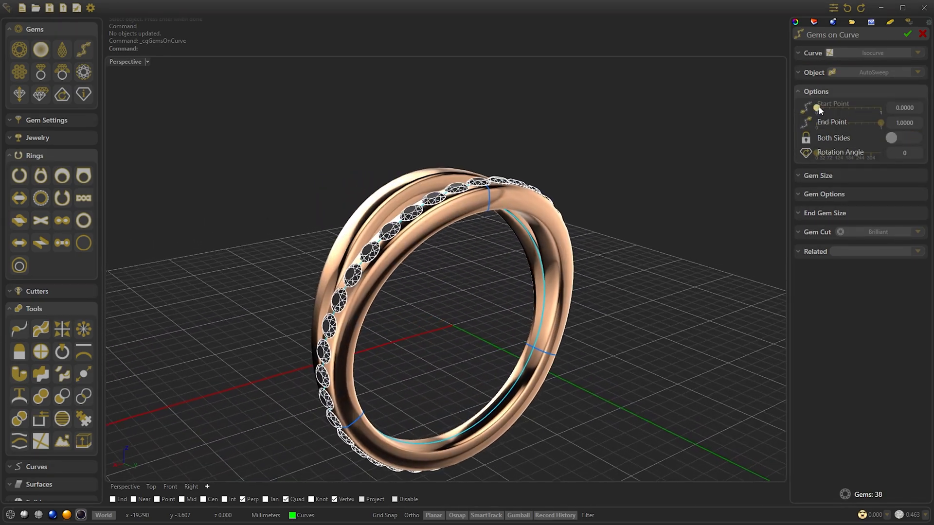
left_click_drag(829, 105, 870, 111)
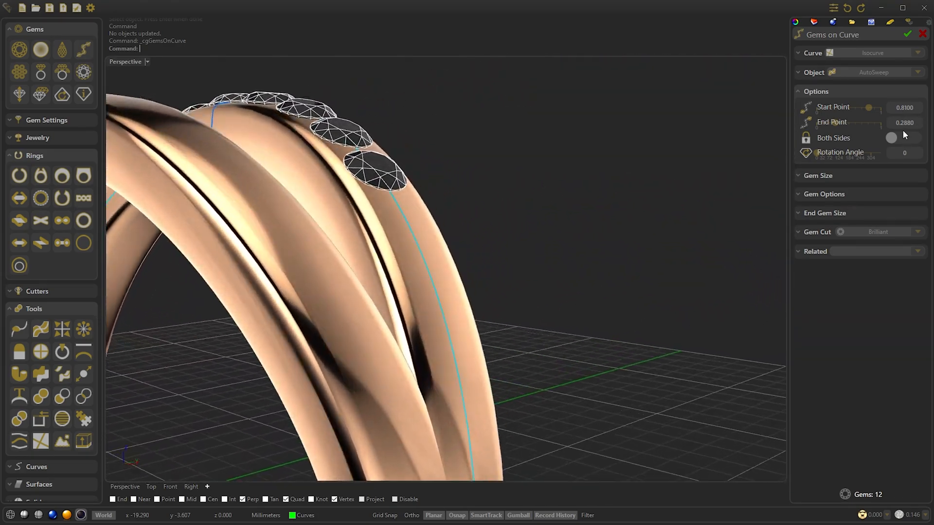
left_click(833, 124)
left_click_drag(834, 125, 841, 125)
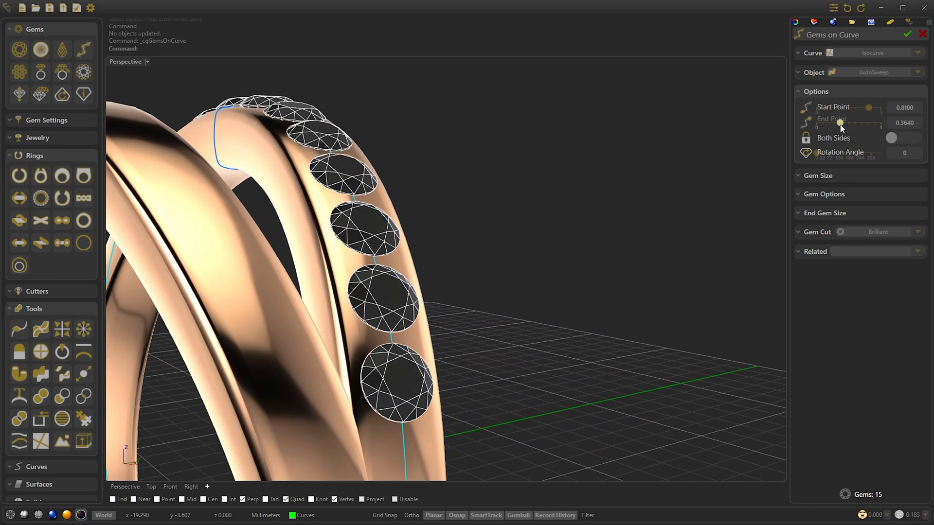
scroll(916, 123, "up", 3)
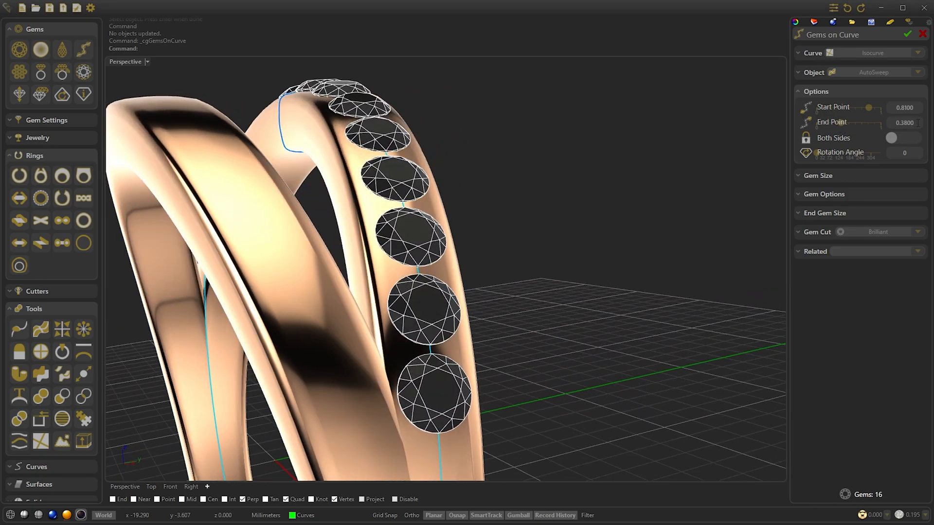
scroll(918, 123, "up", 1)
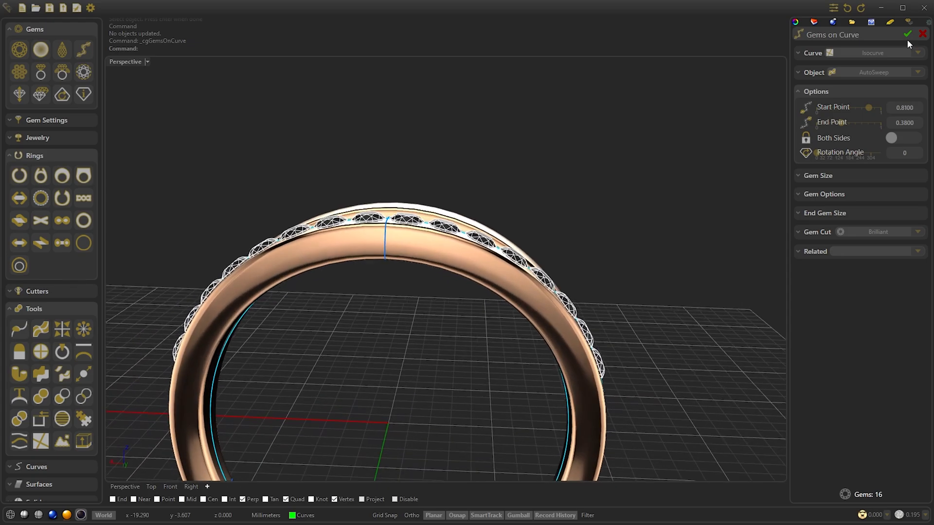
Set the gem length and width to 1.30, keeping the gems proportional.
left_click(837, 176)
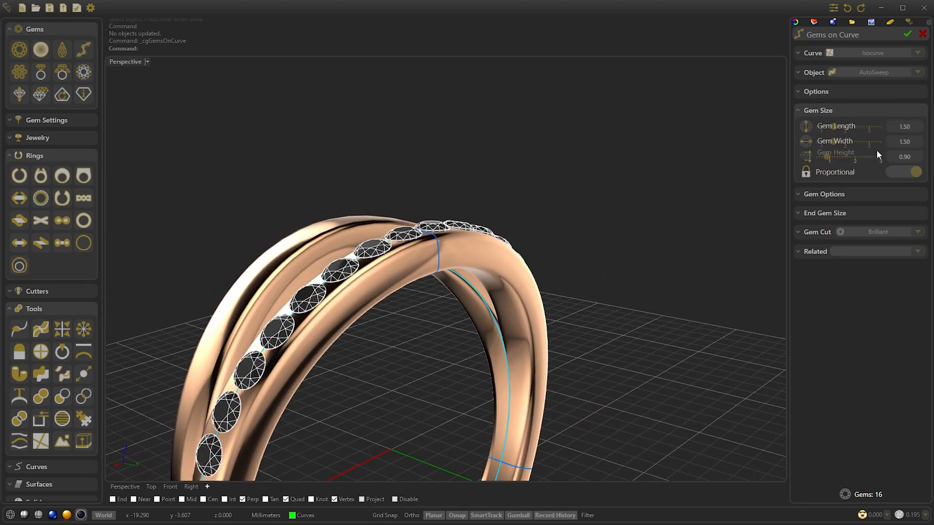
scroll(913, 125, "down", 2)
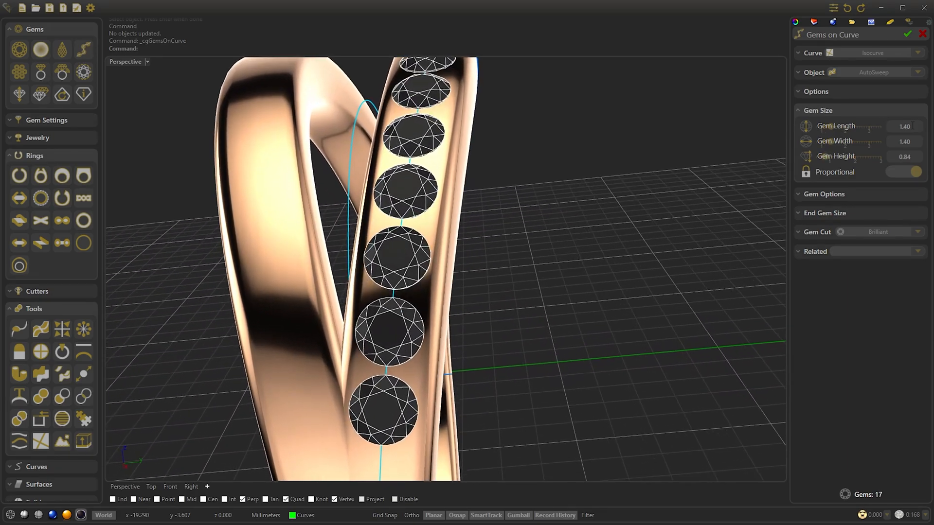
scroll(913, 125, "up", 1)
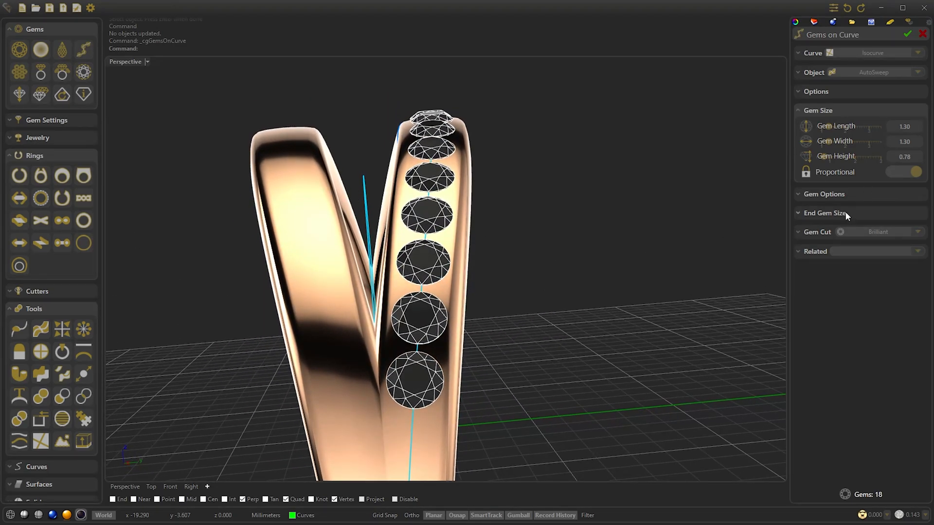
Change the gem placement to Table with 0.150 spacing between gems and accept the gem row.
left_click(845, 194)
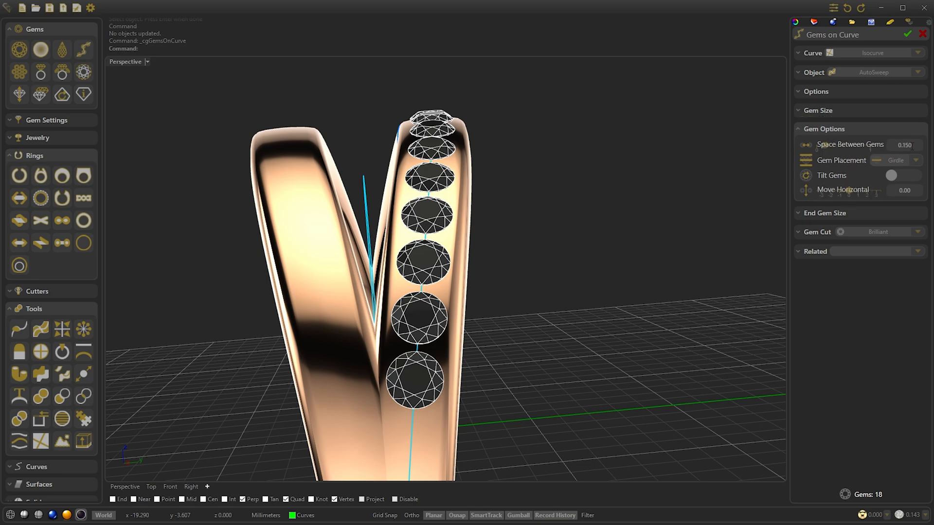
scroll(912, 146, "down", 1)
scroll(917, 146, "up", 1)
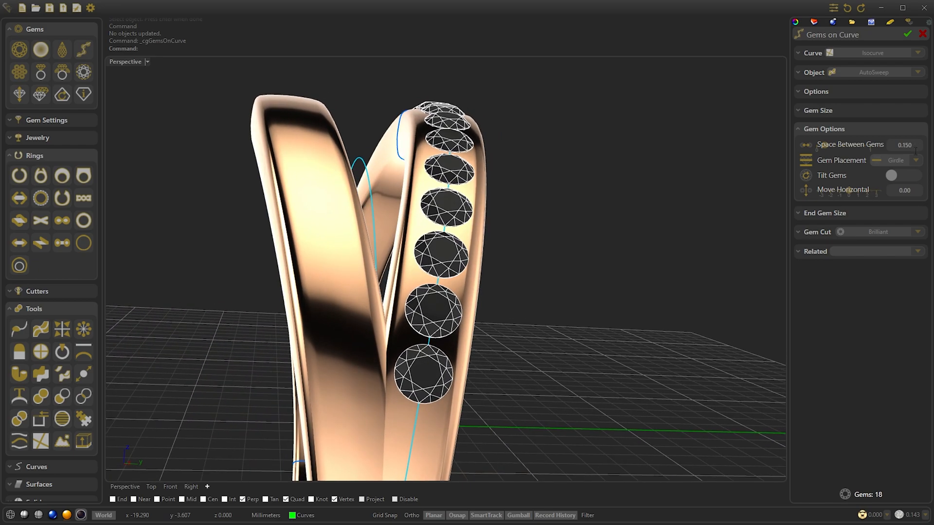
left_click(911, 164)
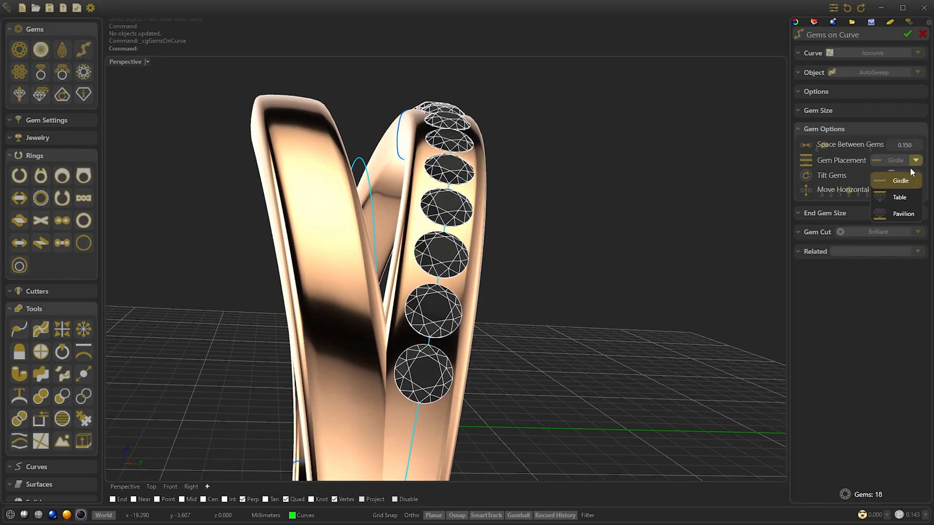
left_click(905, 199)
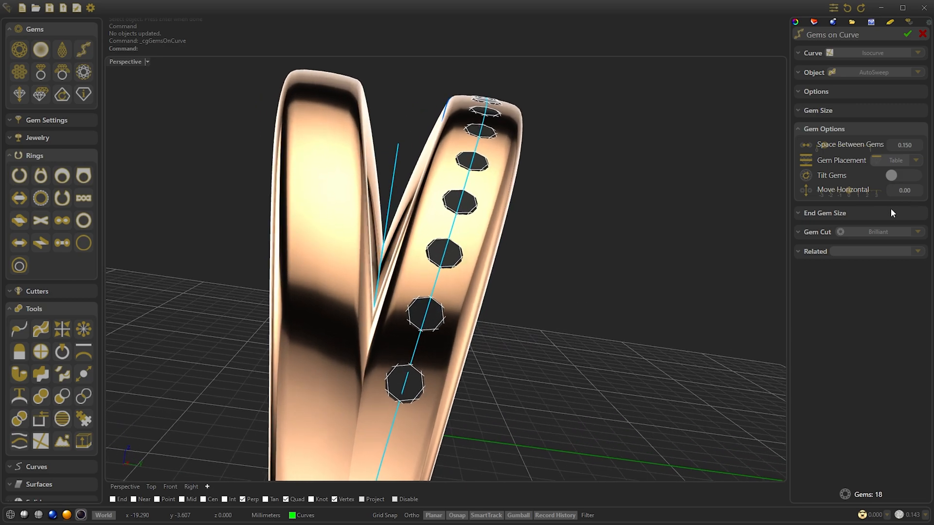
left_click(901, 35)
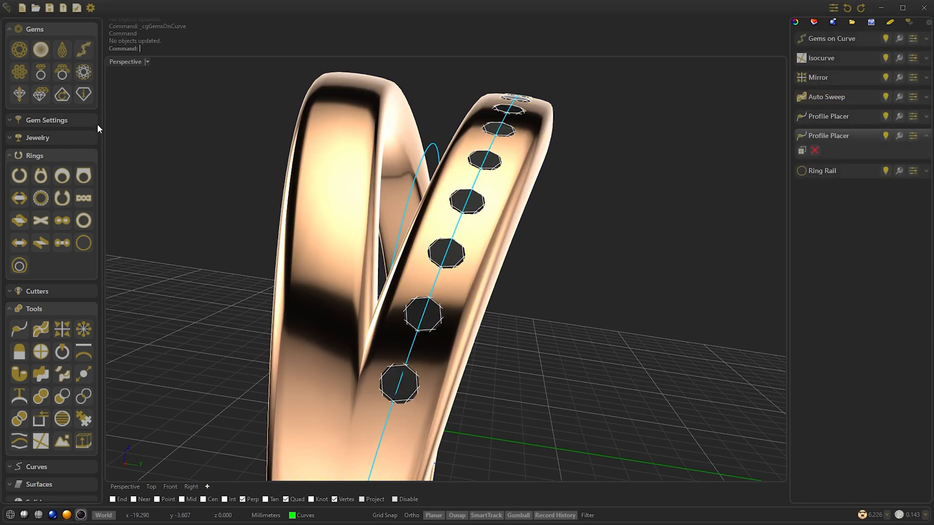
Add a prong row to the gems with a single start and end prong, thickness 0.550 and height 0.100.
left_click(54, 121)
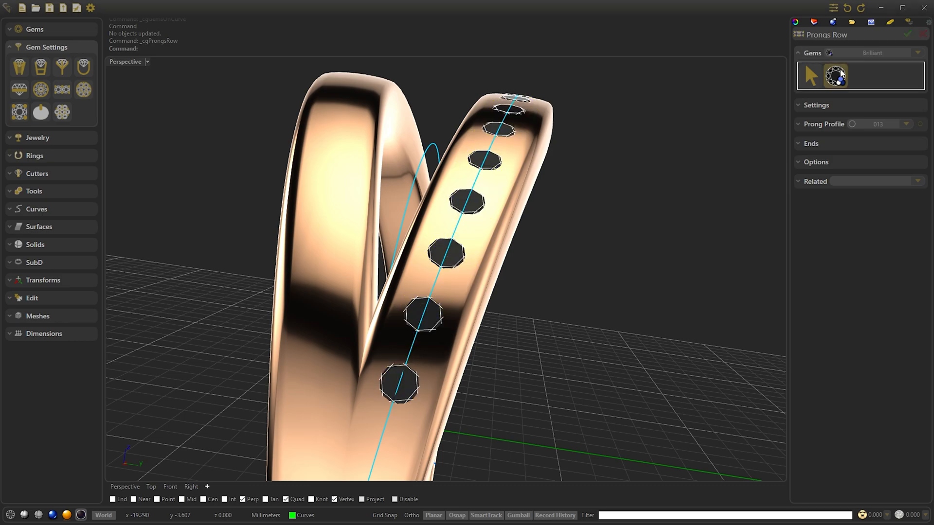
left_click(836, 145)
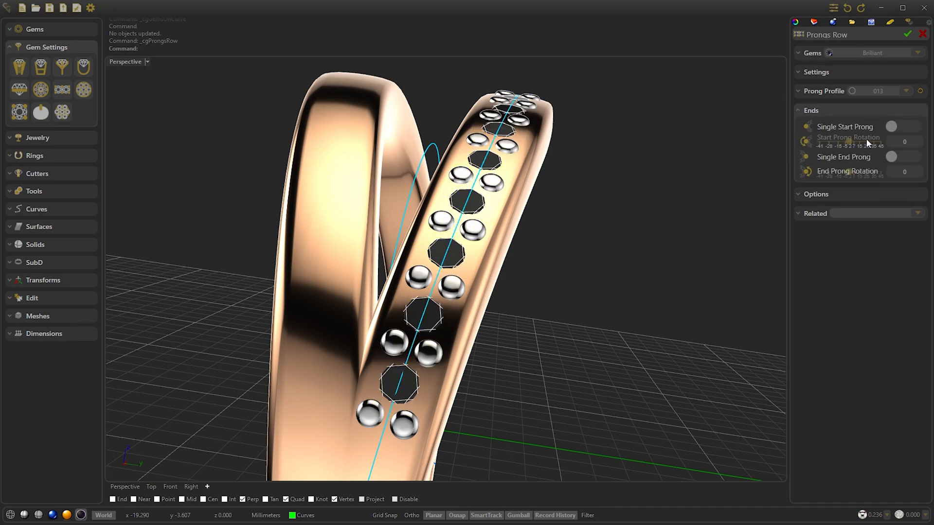
left_click(903, 126)
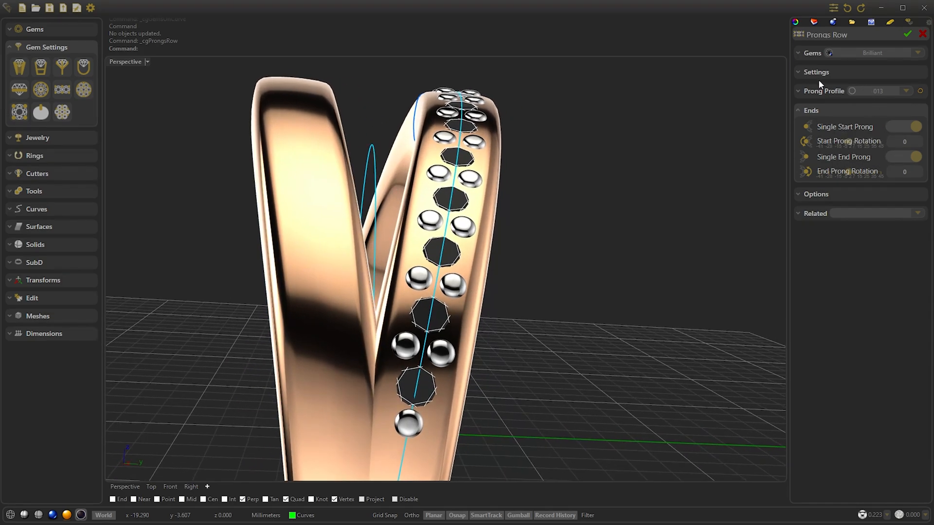
left_click(815, 73)
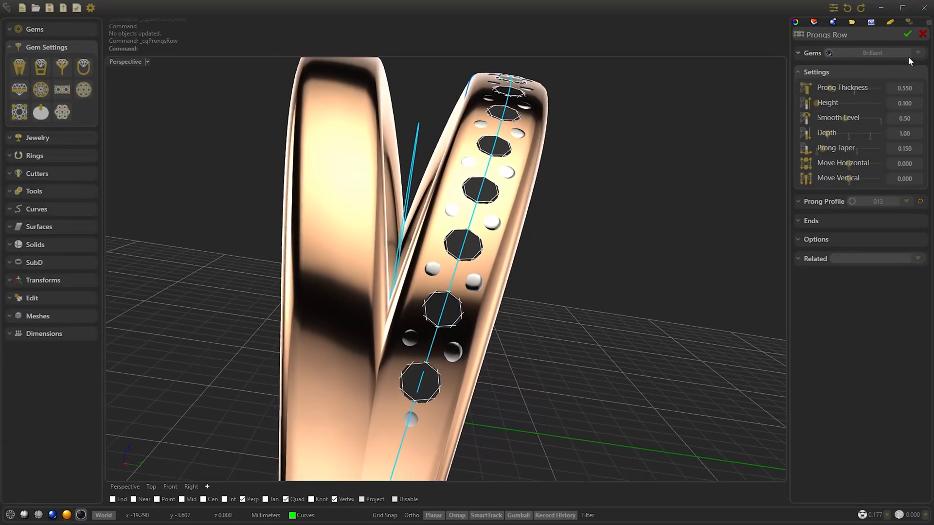
left_click(906, 34)
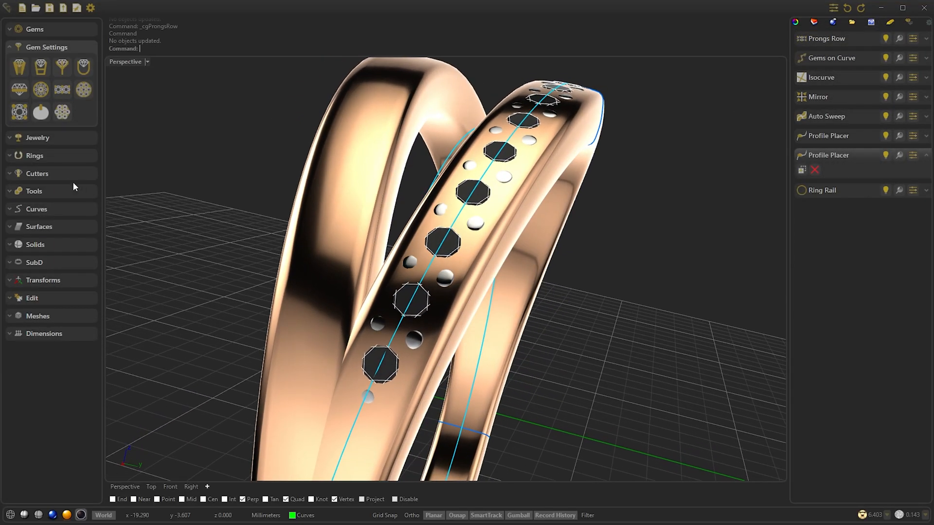
Add a channel cutter along the brilliant gem row and set its start cap type to Sharp.
left_click(56, 173)
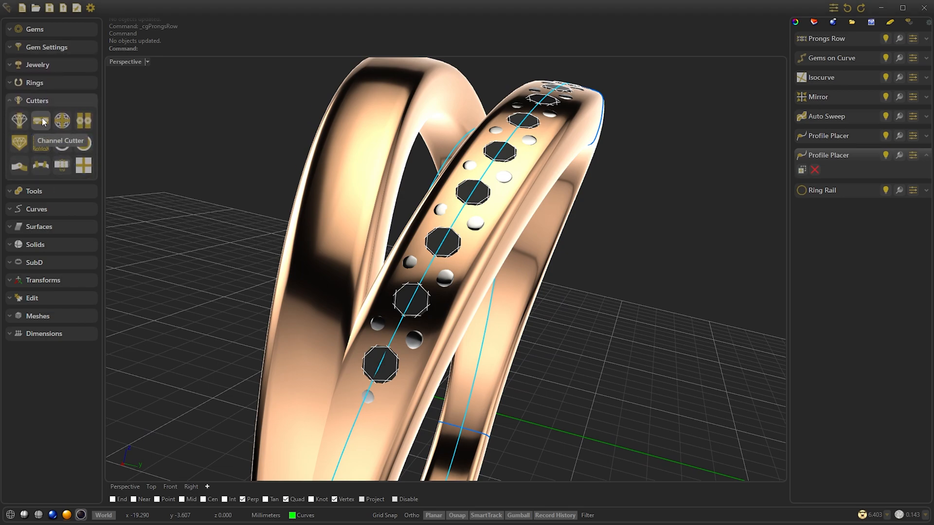
left_click(43, 121)
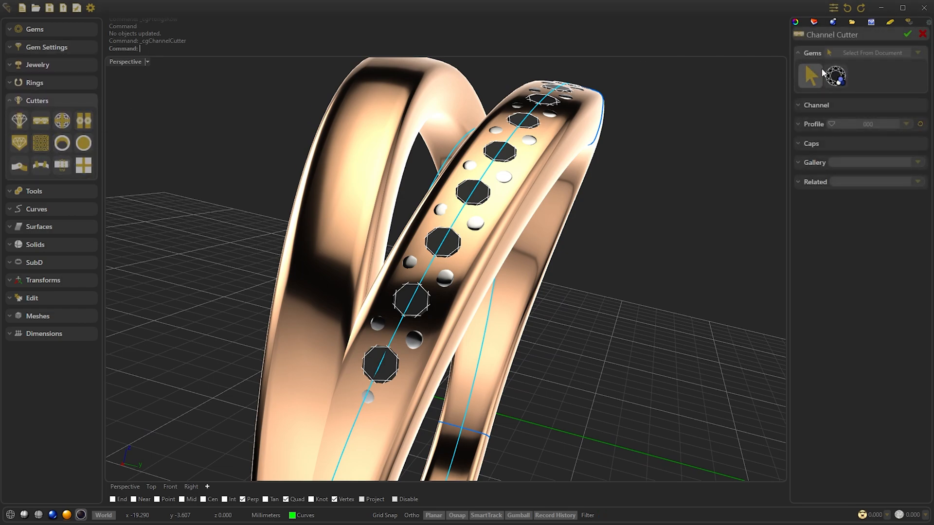
left_click(832, 80)
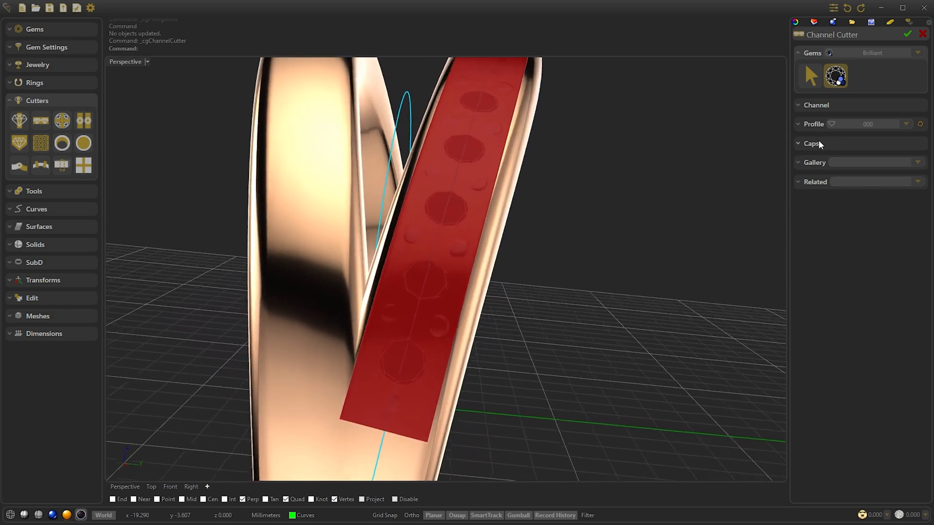
left_click(819, 143)
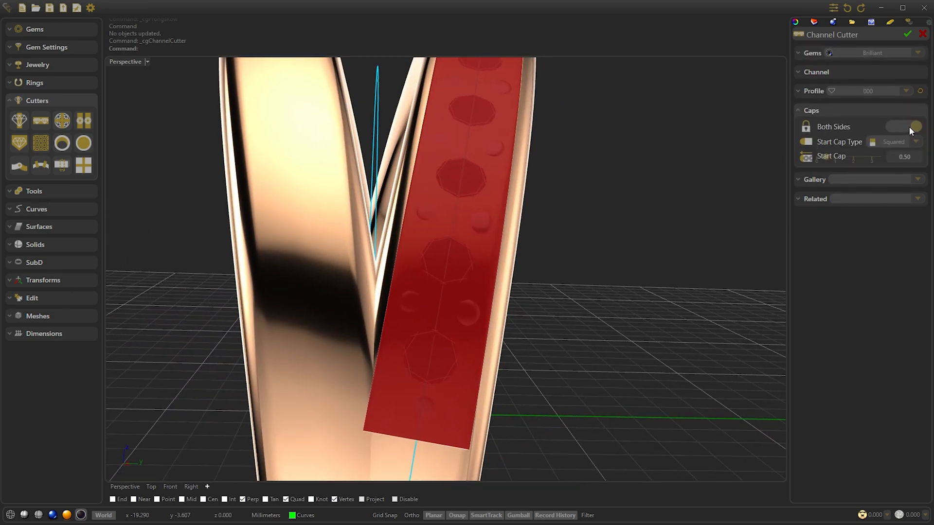
left_click(906, 141)
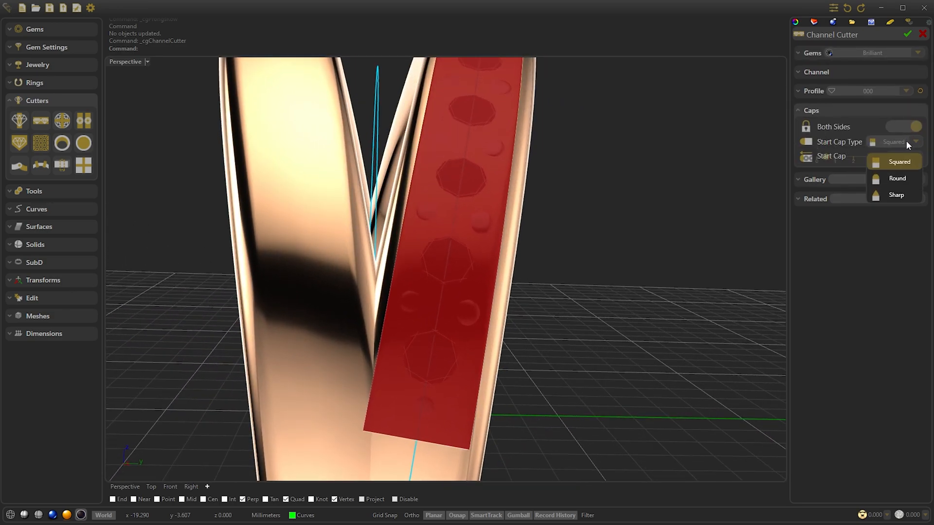
left_click(898, 195)
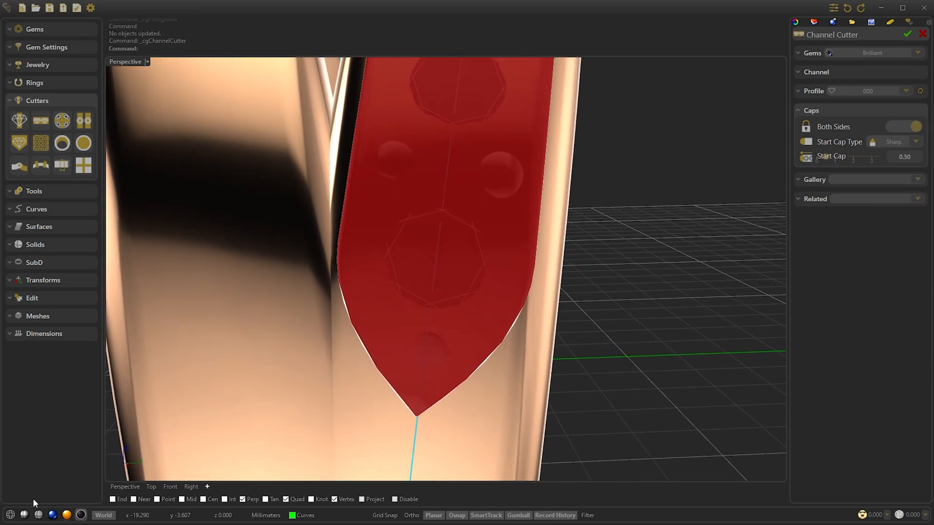
Set the channel cutter's start cap to 0.40 using the wireframe display, accept the cutter and return to the rendered display.
left_click(11, 515)
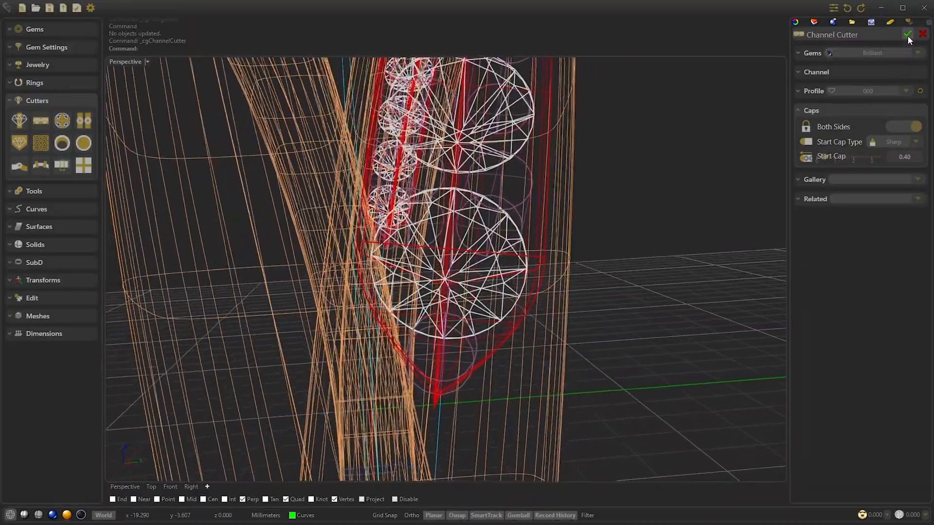
left_click(908, 35)
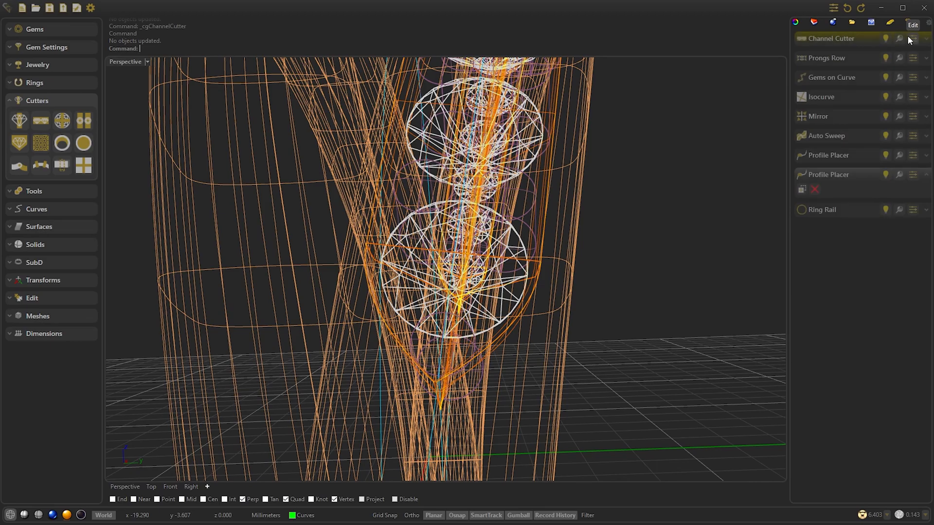
left_click(80, 515)
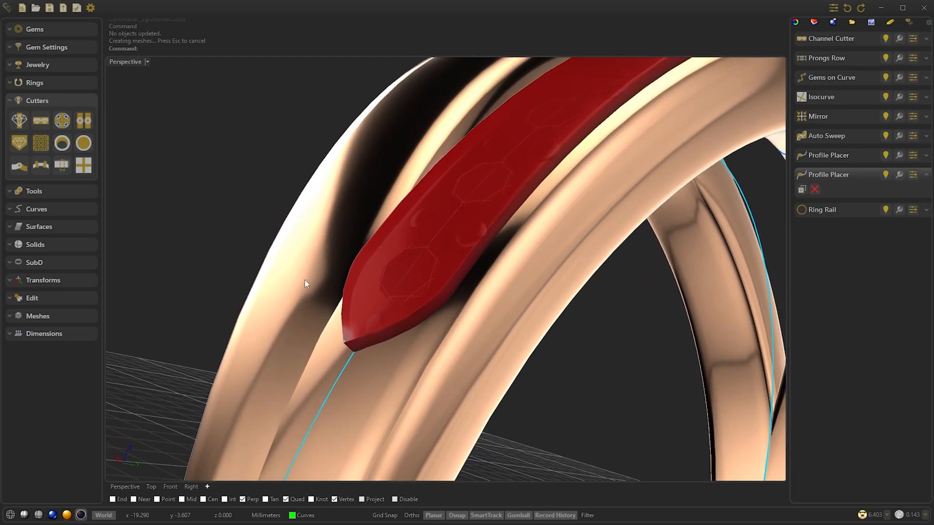
Add gem cutters to the brilliant gem row with a stone seat taper of 0.40 and accept them.
left_click(18, 120)
left_click(836, 77)
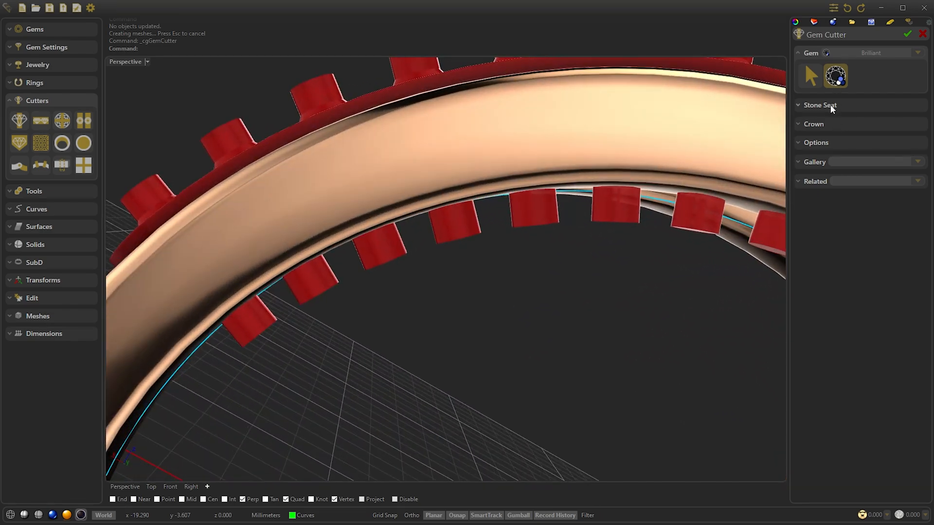
left_click(831, 106)
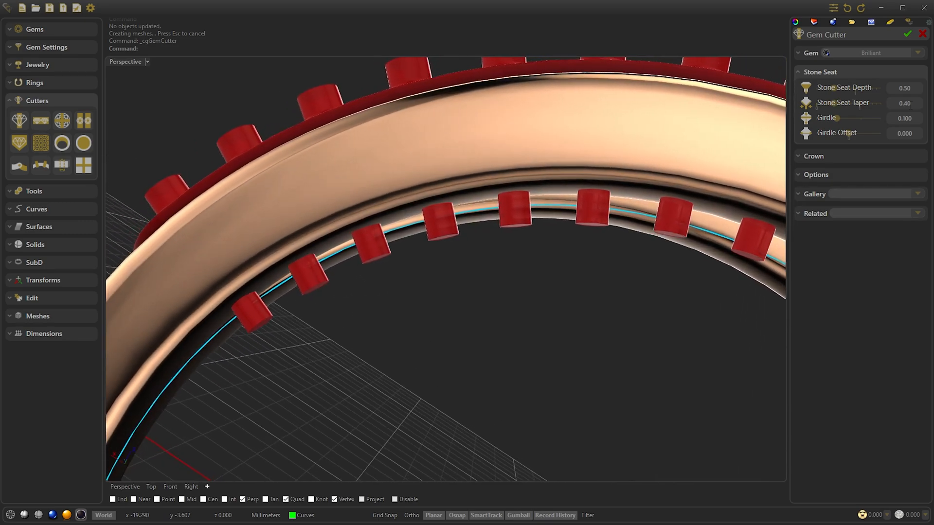
left_click(908, 34)
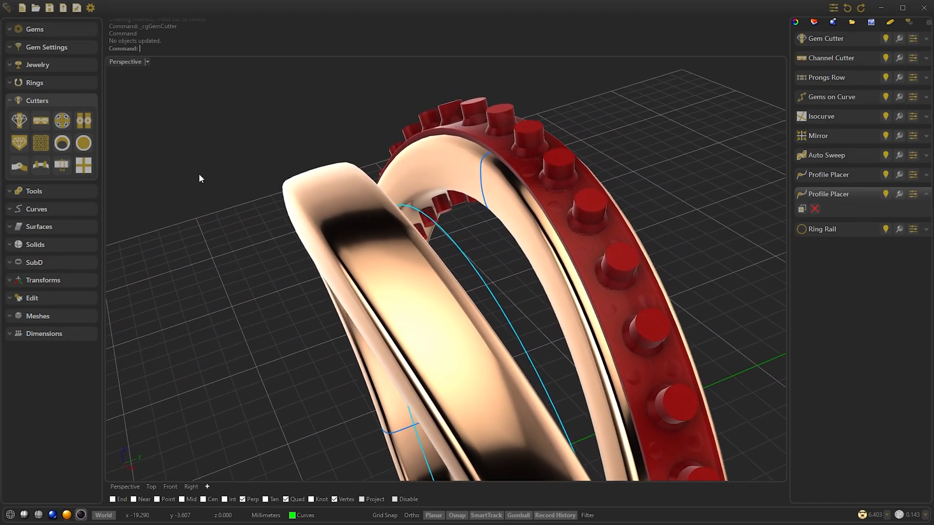
Place a gem on the ring rail at the top of the ring and give it the Emerald cut.
left_click(28, 30)
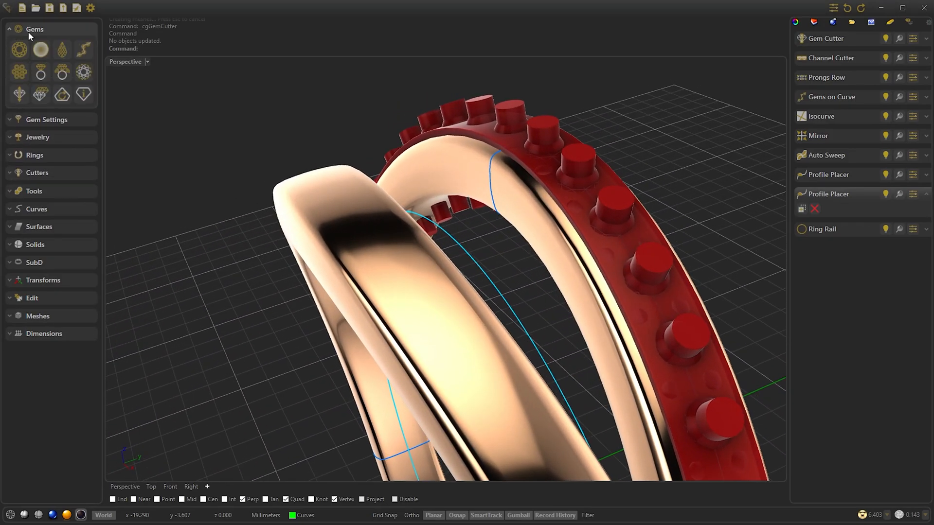
left_click(43, 69)
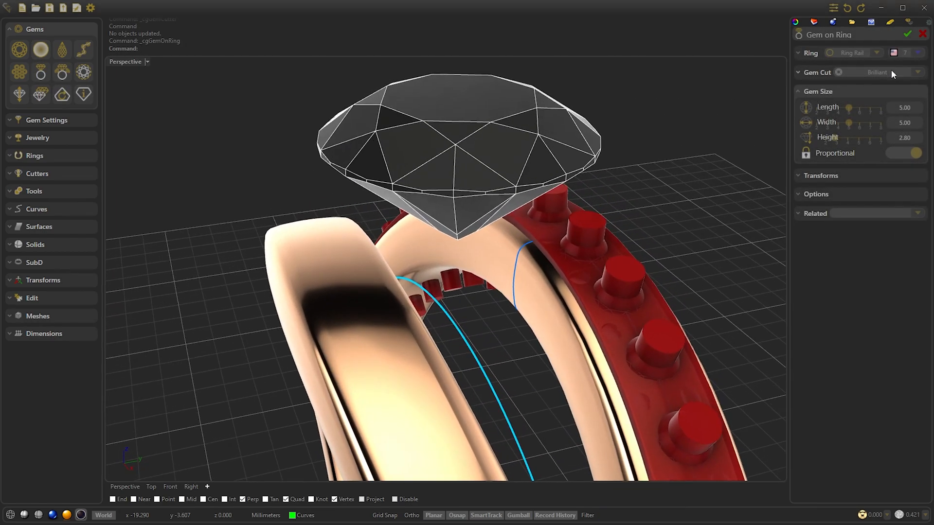
left_click(892, 73)
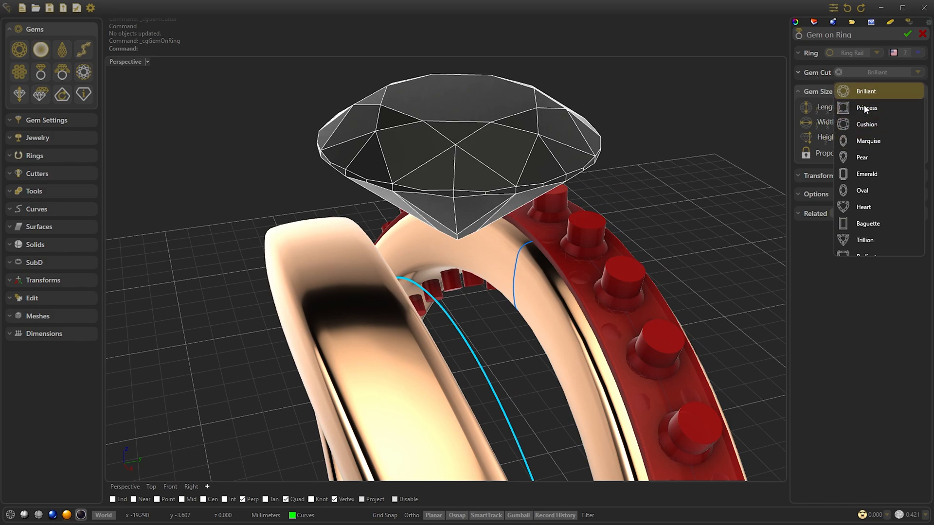
left_click(876, 175)
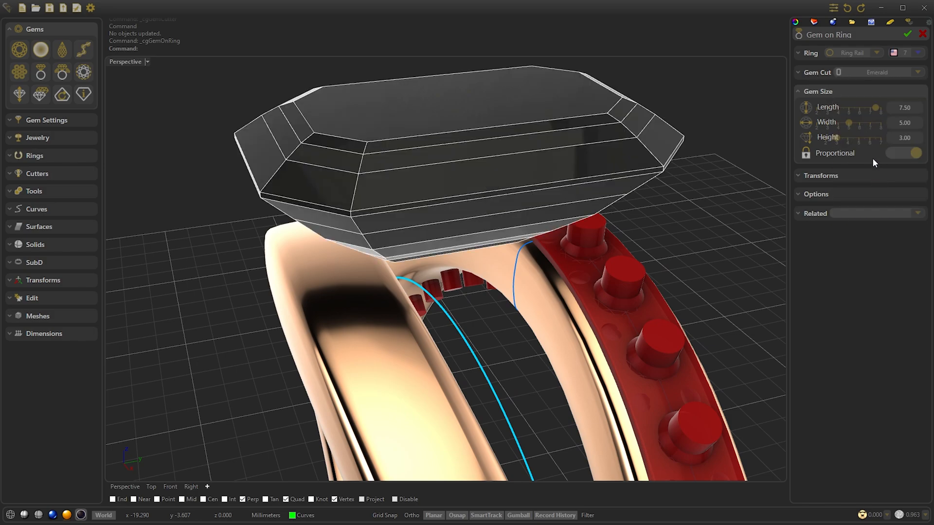
Set the emerald gem's self rotation to 90 and its girdle distance to 1.50, so it sits between the bands.
left_click(827, 178)
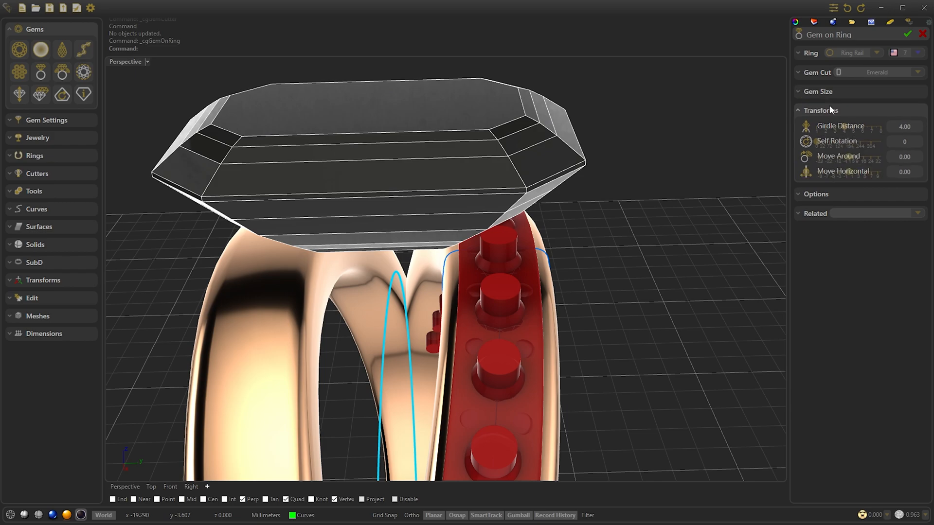
left_click_drag(847, 107, 835, 108)
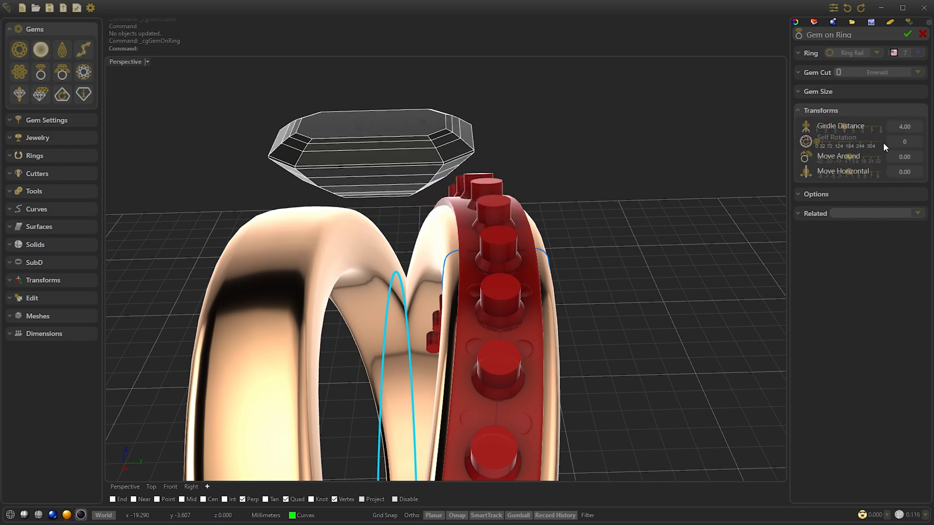
left_click(870, 144)
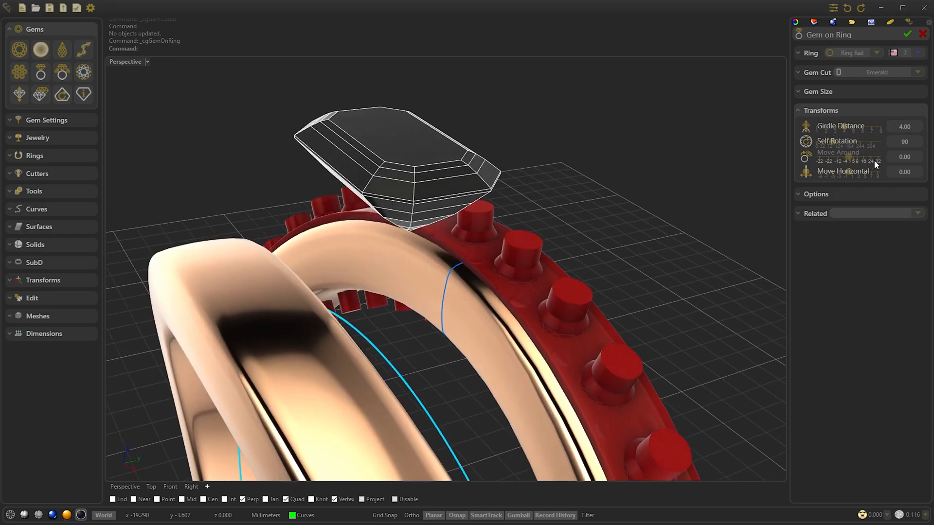
left_click_drag(846, 128, 820, 134)
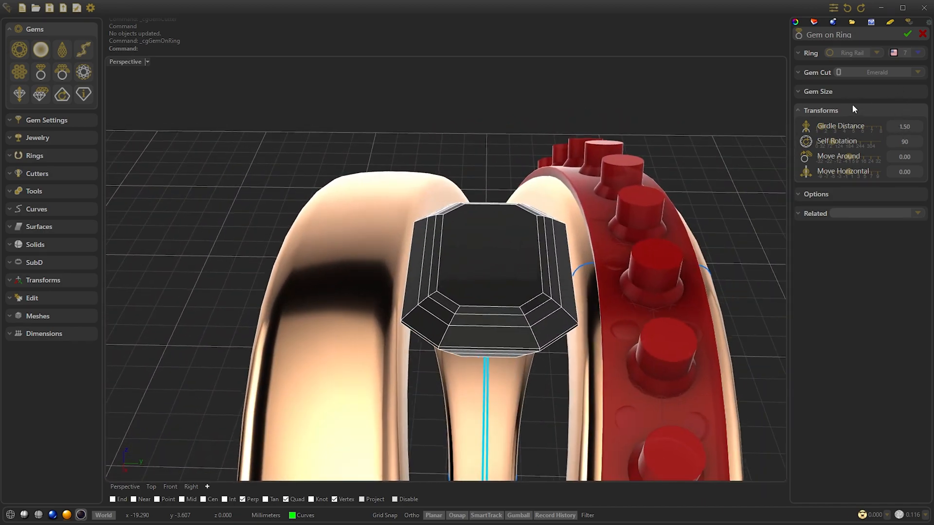
Set the emerald gem's length to 3.50 with proportional sizing and accept the gem.
left_click(842, 91)
scroll(912, 110, "down", 1)
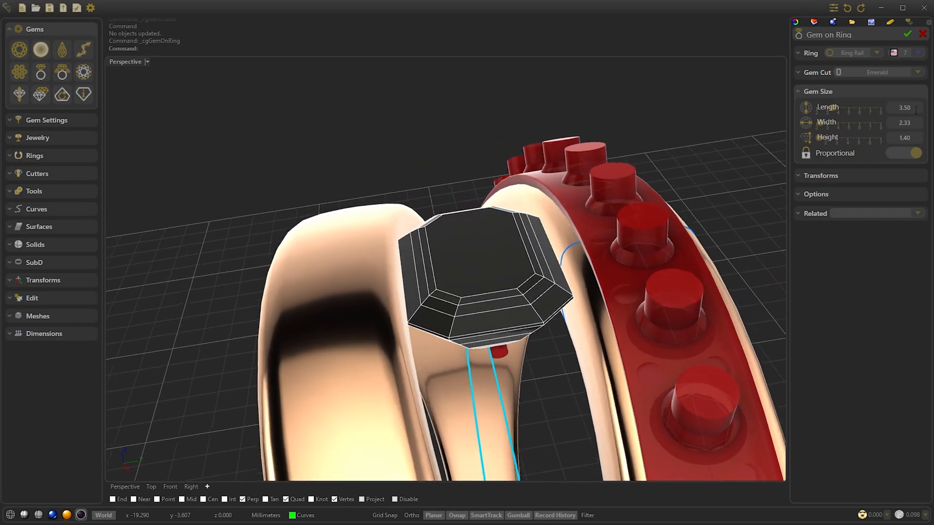
left_click(905, 35)
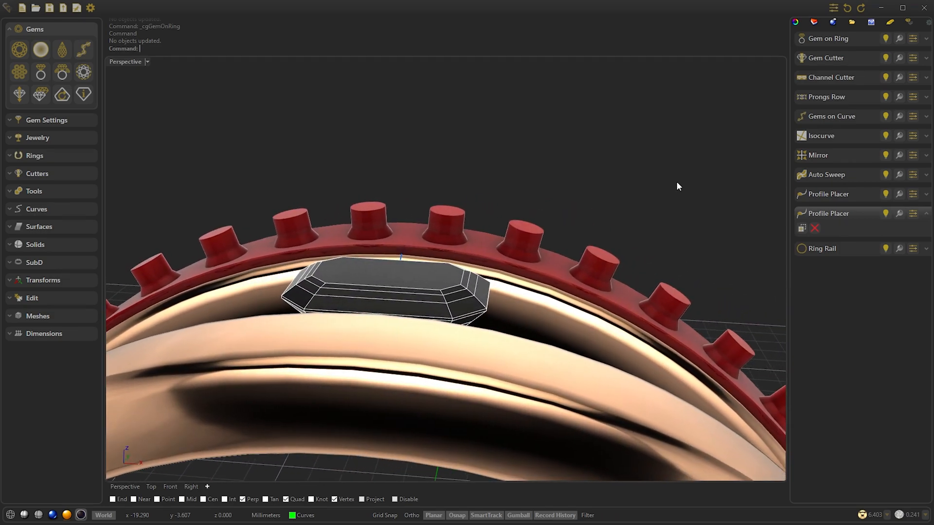
Add a second gem on the ring rail and give it the Pear cut.
left_click(42, 74)
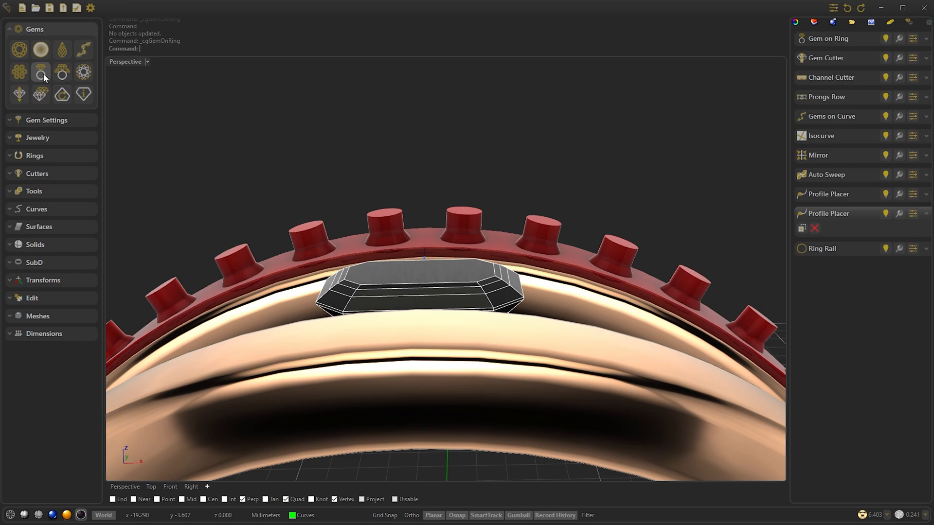
left_click(859, 69)
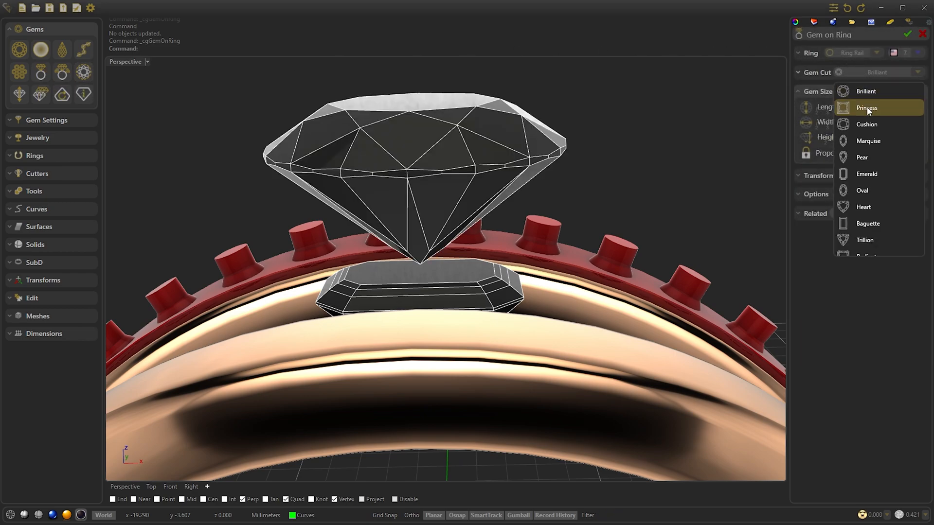
left_click(861, 158)
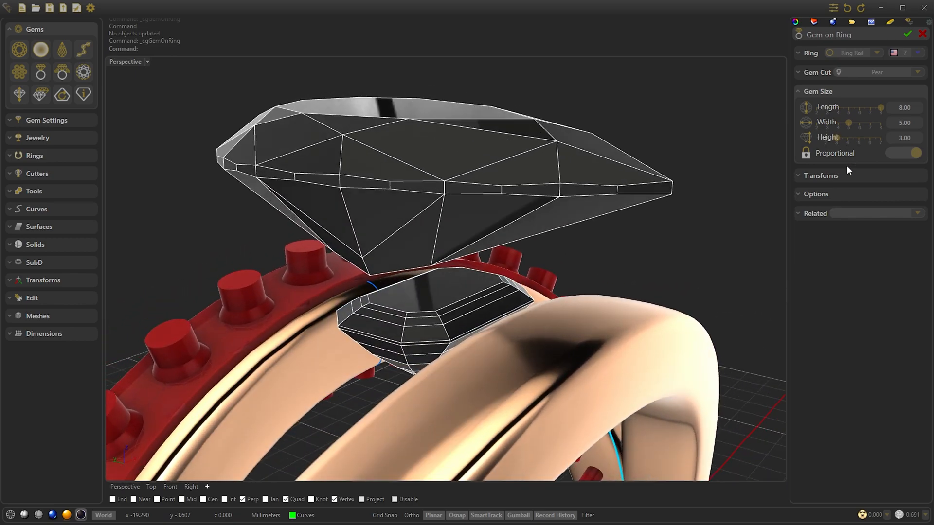
Set the pear gem's self rotation to 90 and reduce its length to 2.90 with proportional sizing.
left_click(842, 176)
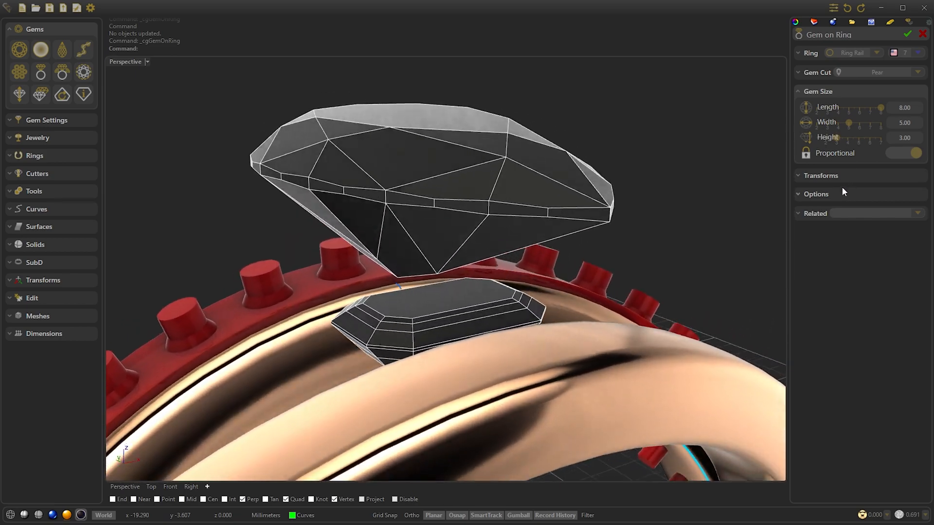
type("90")
key("Return")
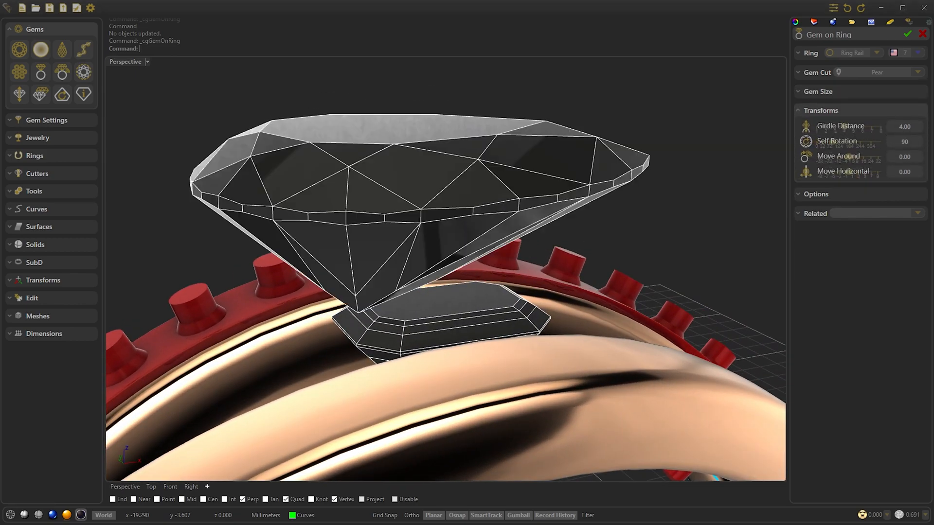
left_click(817, 92)
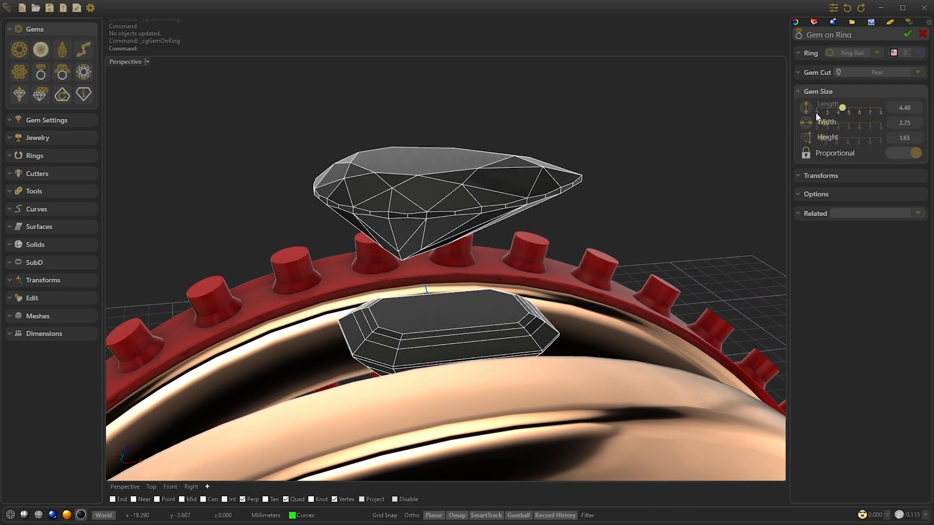
left_click(817, 112)
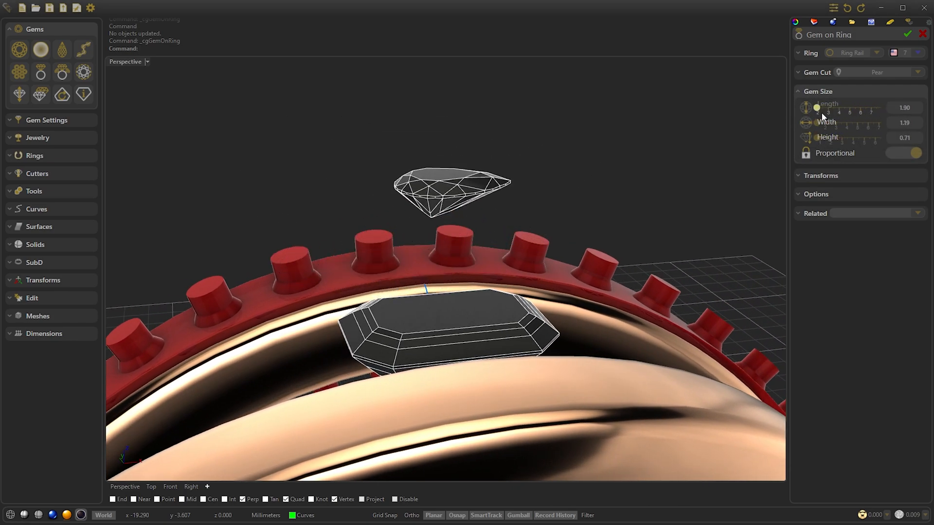
Position the pear gem beside the emerald with a girdle distance of 1.50 and a move-around value of 4.00.
left_click(835, 174)
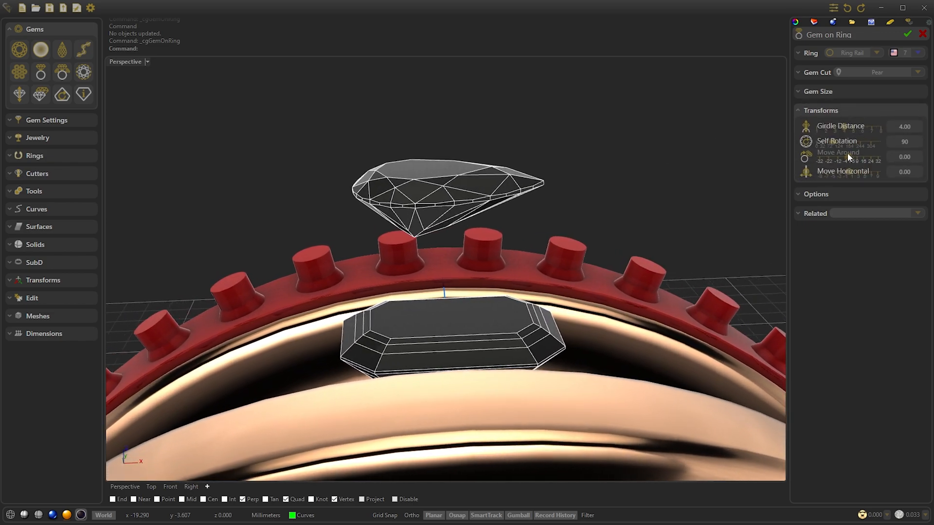
left_click_drag(845, 158, 854, 160)
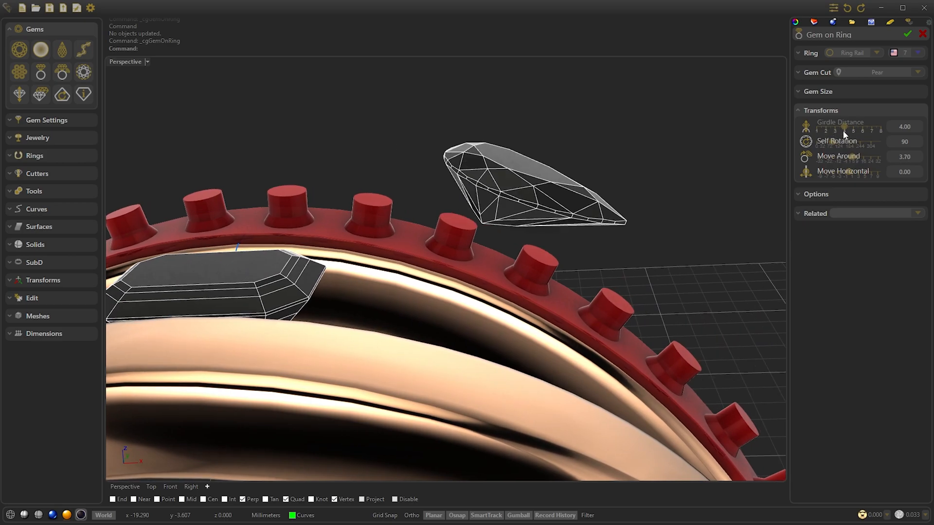
left_click_drag(829, 128, 822, 131)
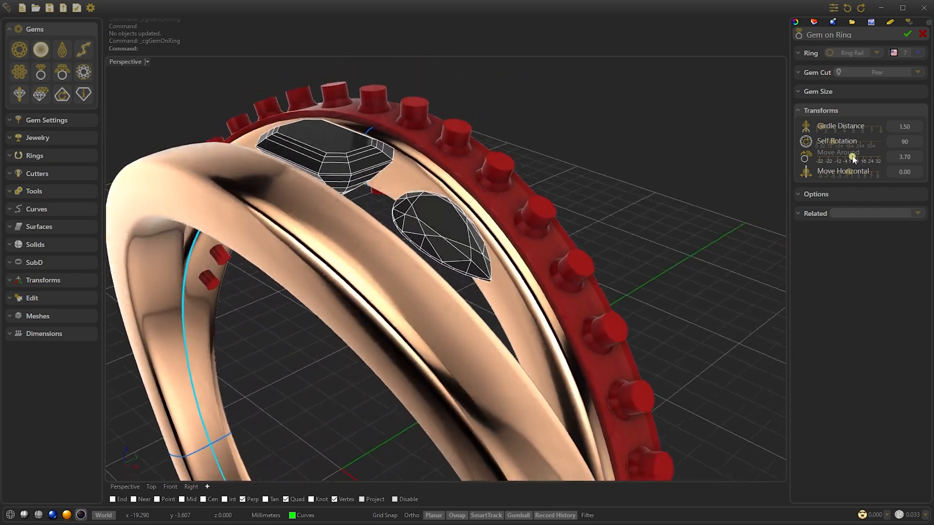
scroll(854, 160, "up", 1)
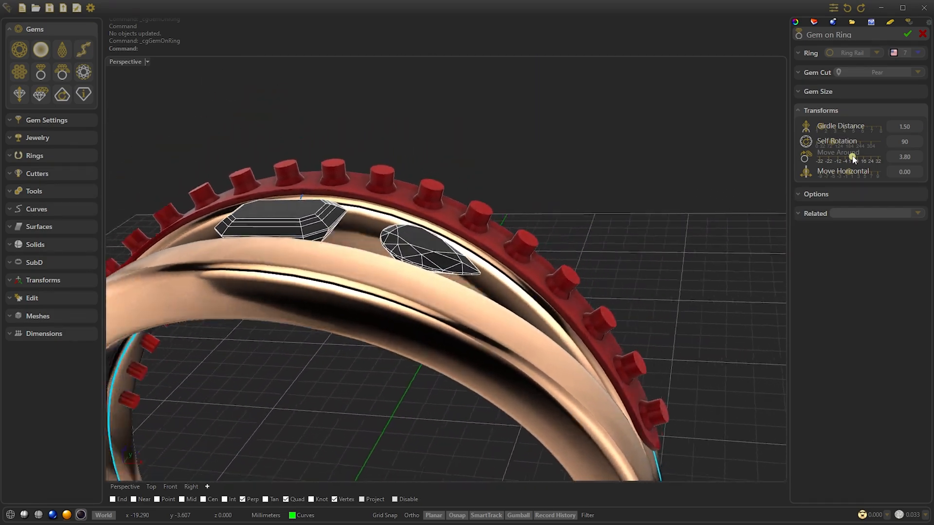
scroll(854, 160, "up", 1)
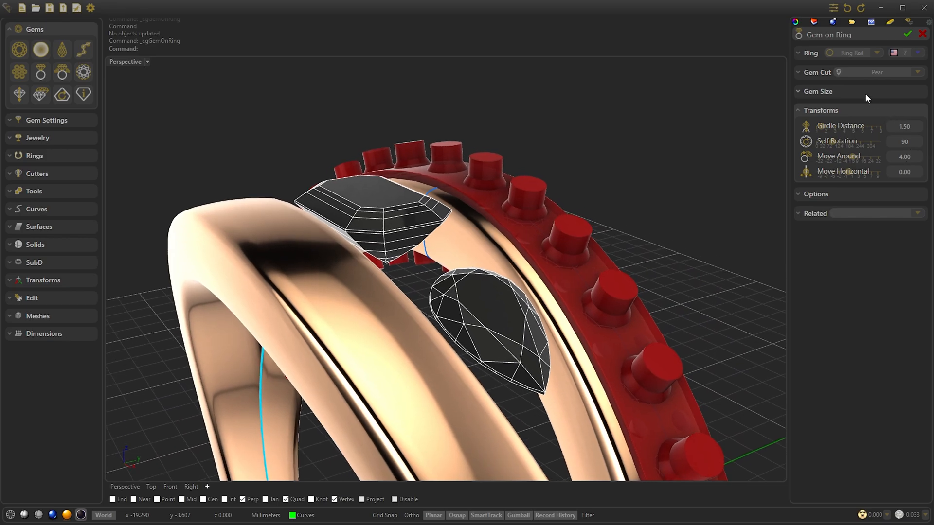
left_click(846, 95)
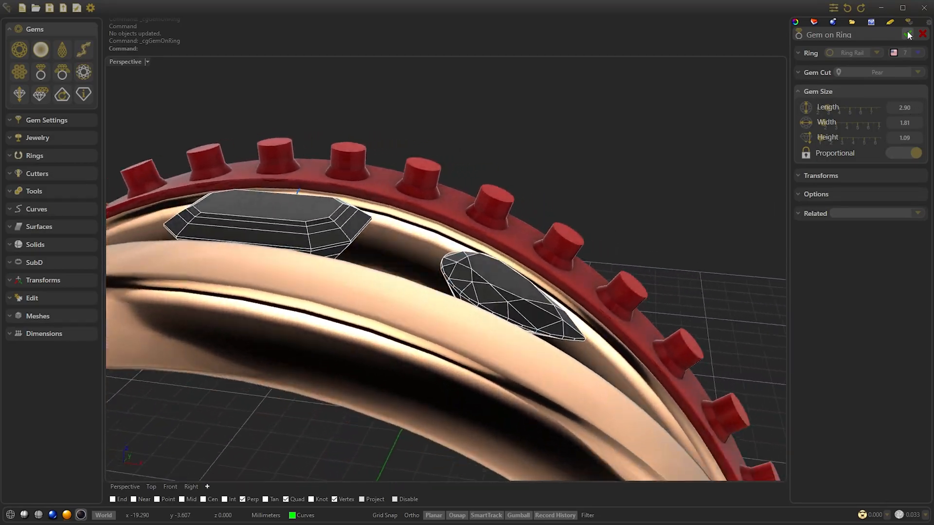
Accept the pear gem and add an under bezel with a depth of 0.40 to the emerald gem.
left_click(907, 32)
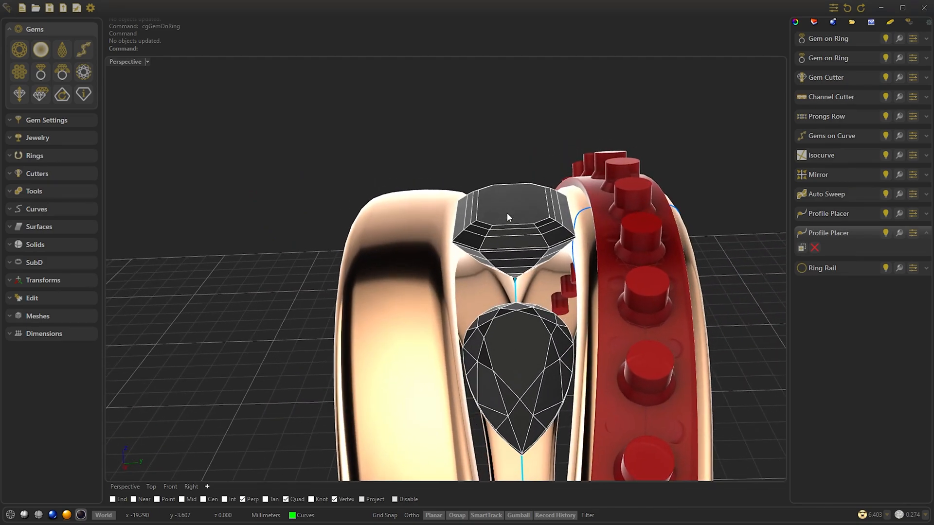
left_click(507, 216)
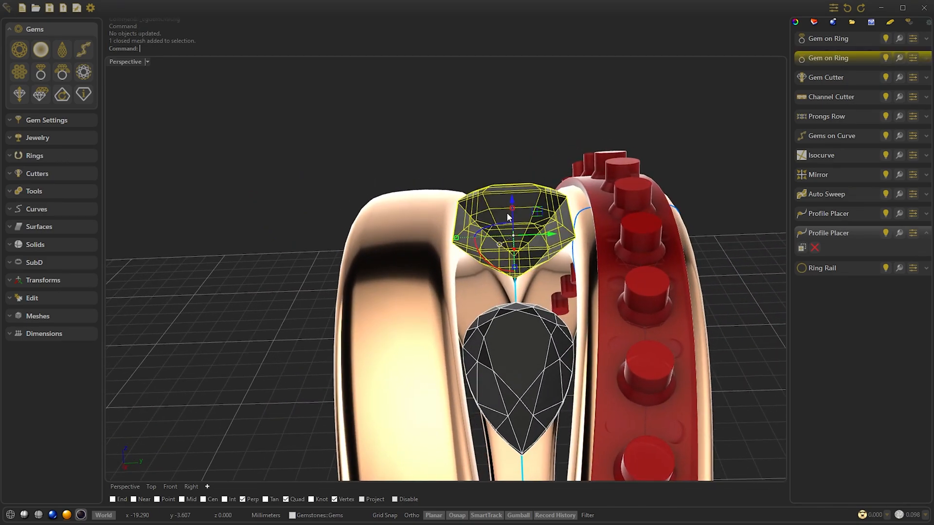
left_click(45, 121)
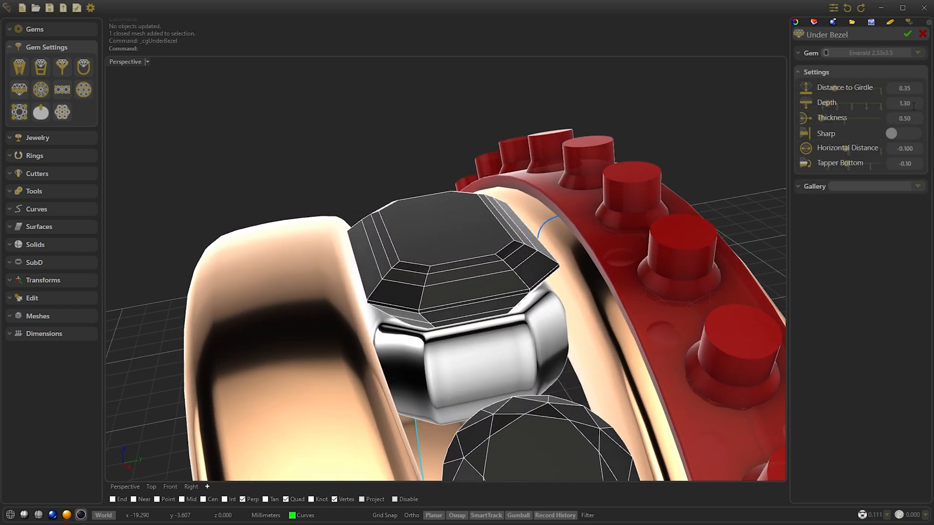
scroll(914, 106, "down", 7)
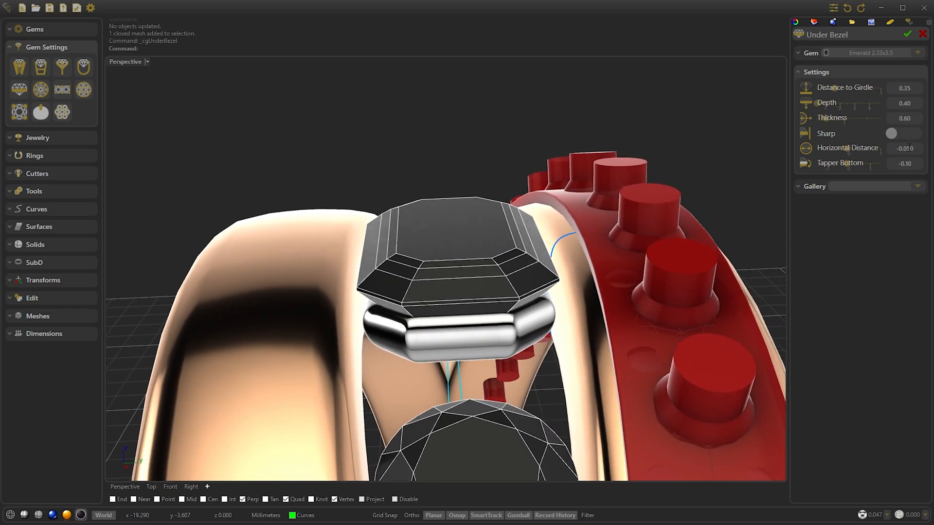
Set the emerald bezel's distance to girdle to 0.25, thickness to 0.50 and horizontal distance to 0.200, and accept the bezel.
scroll(908, 147, "up", 1)
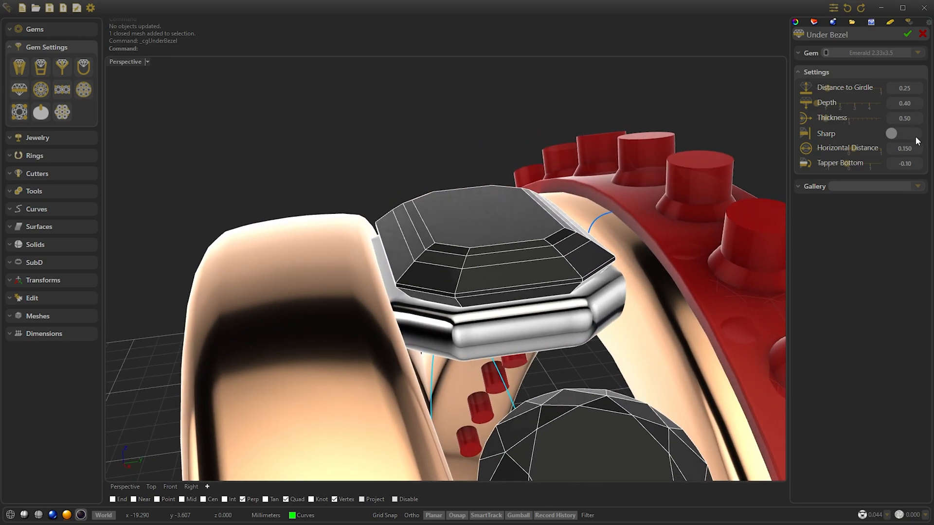
scroll(904, 147, "up", 1)
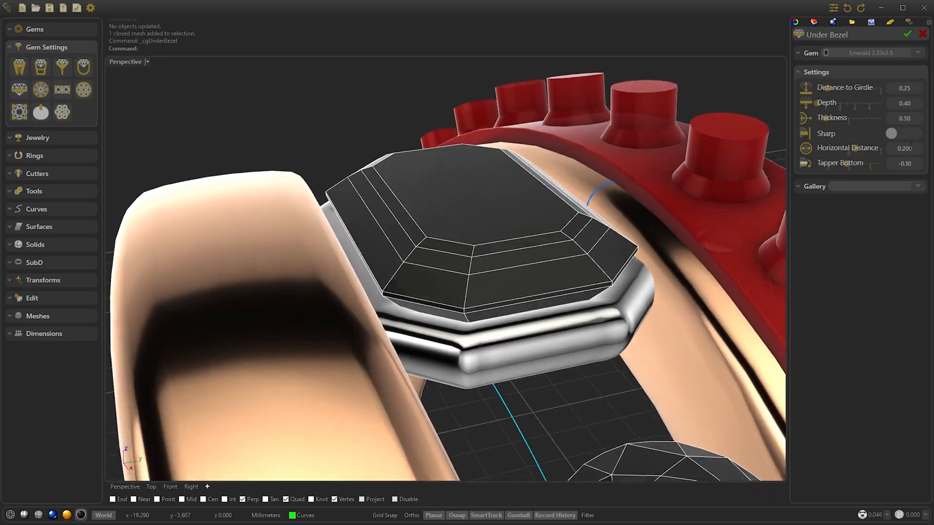
left_click(9, 517)
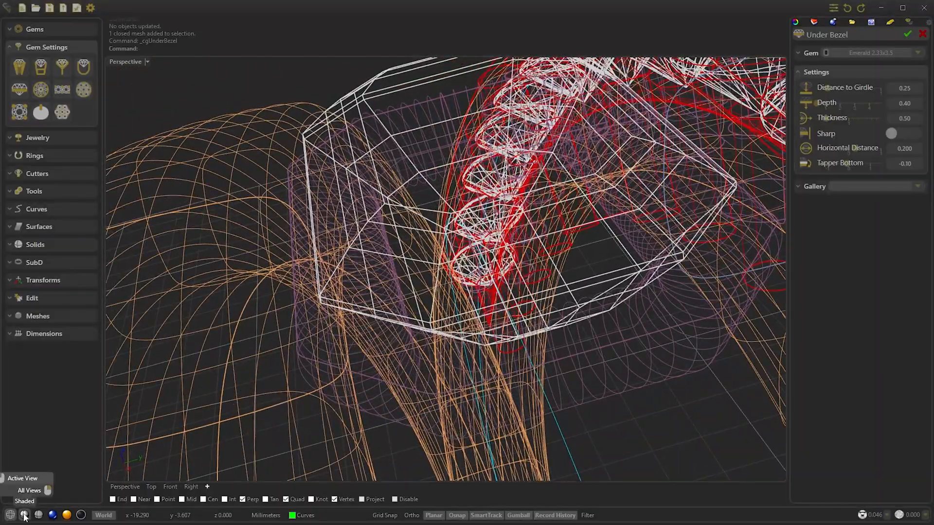
left_click(78, 515)
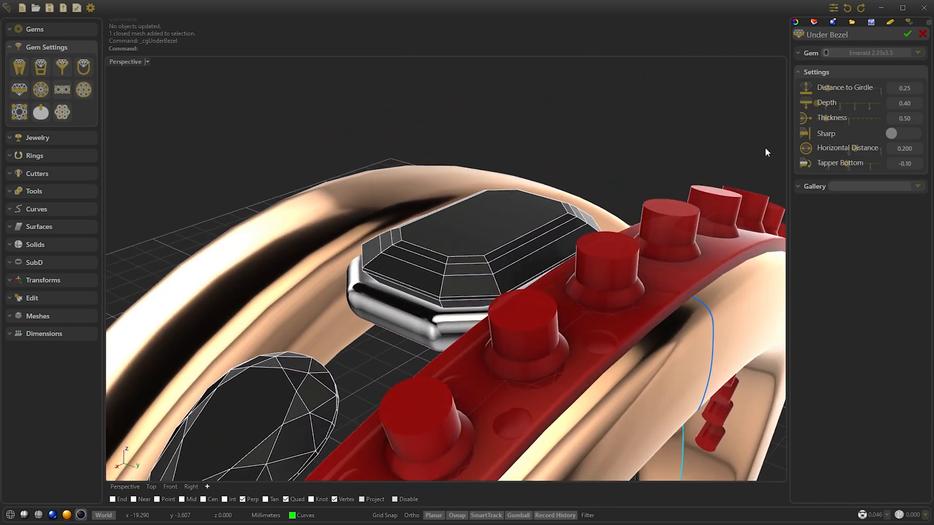
left_click(906, 34)
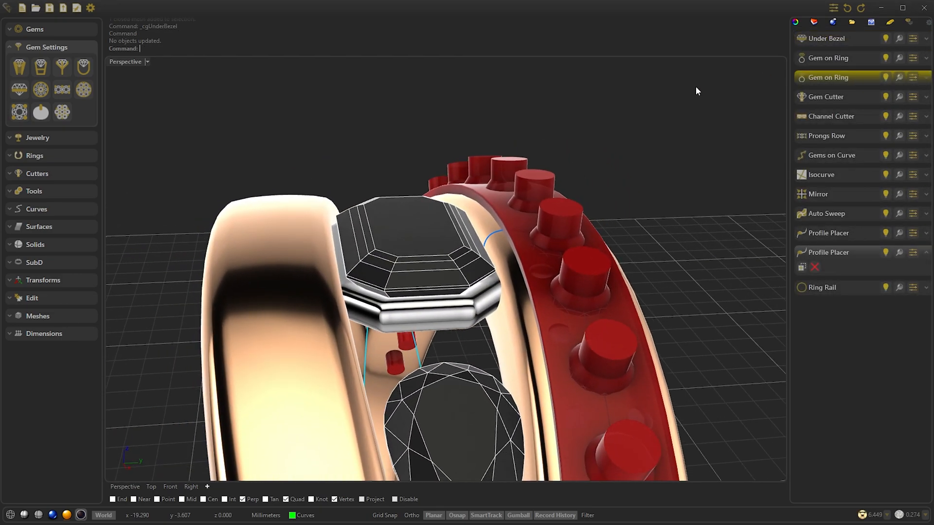
Duplicate the emerald's under bezel and assign the copy to the pear gem.
left_click(926, 39)
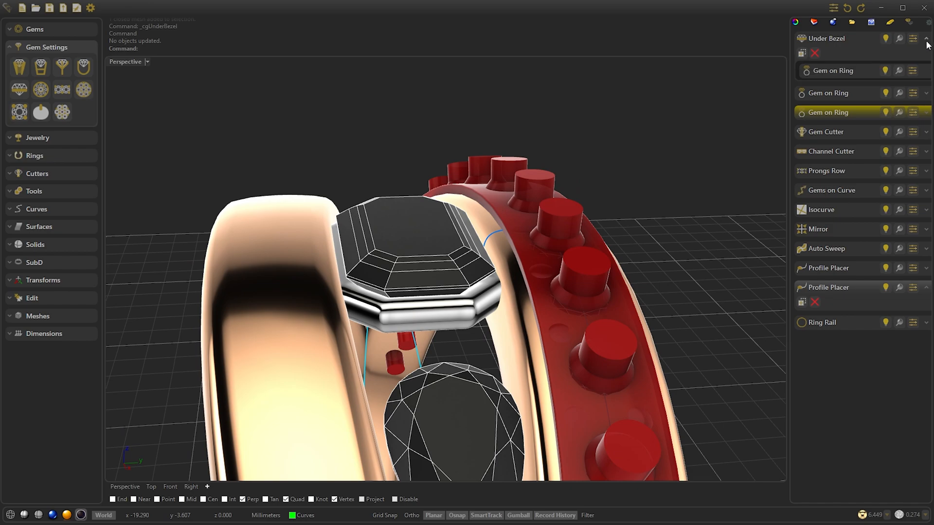
left_click(804, 52)
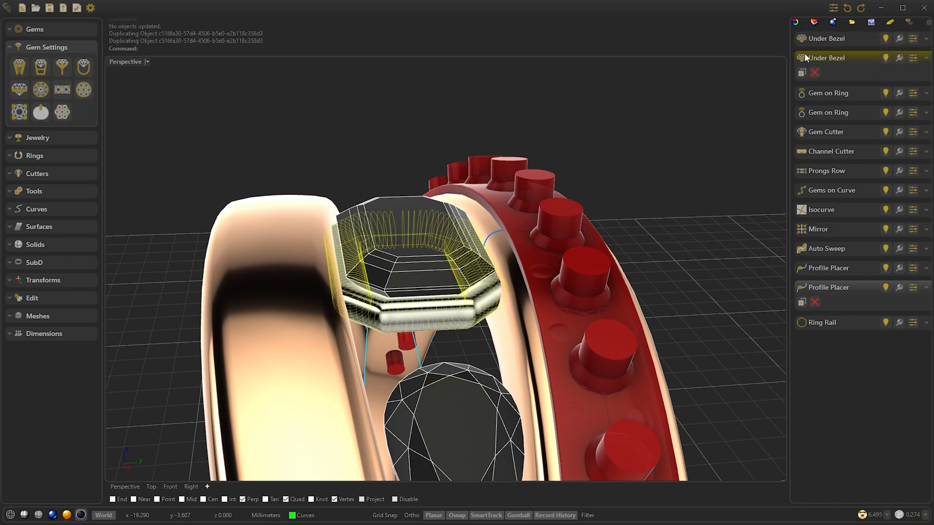
left_click(913, 40)
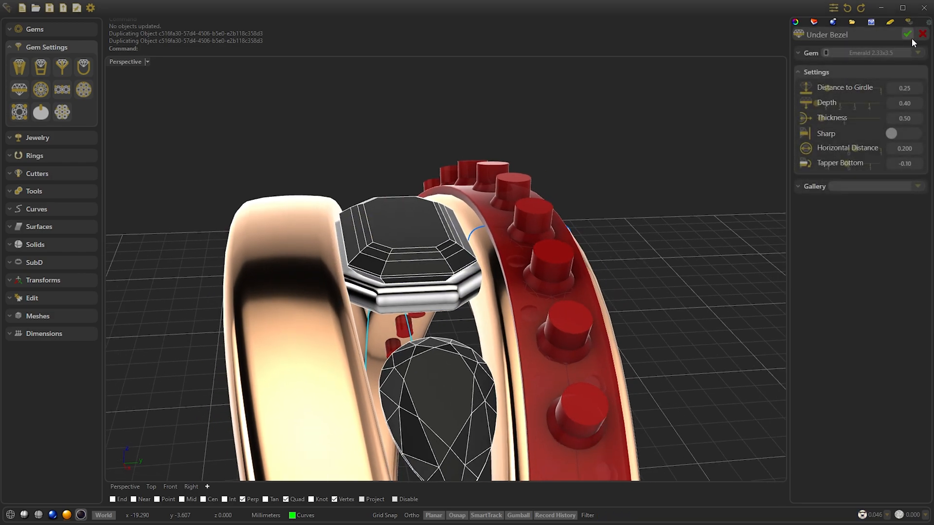
left_click(811, 53)
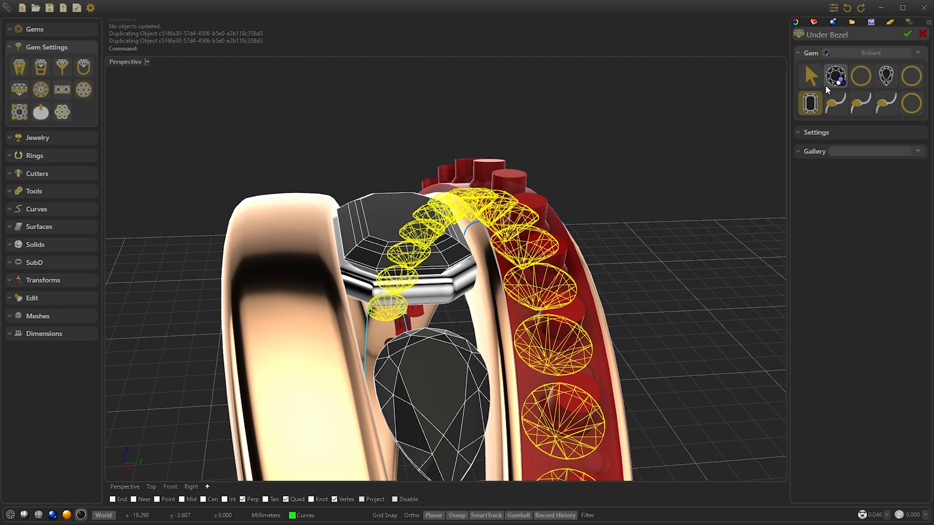
left_click(887, 76)
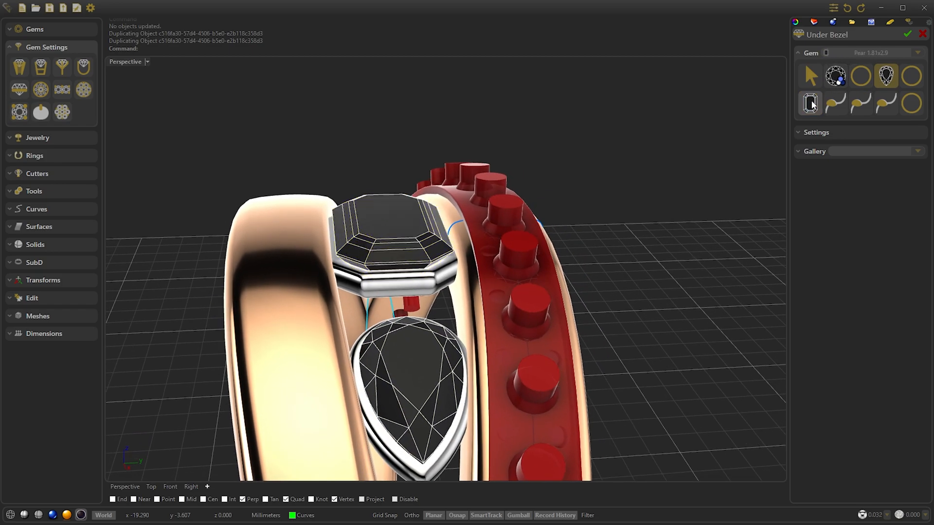
left_click(907, 34)
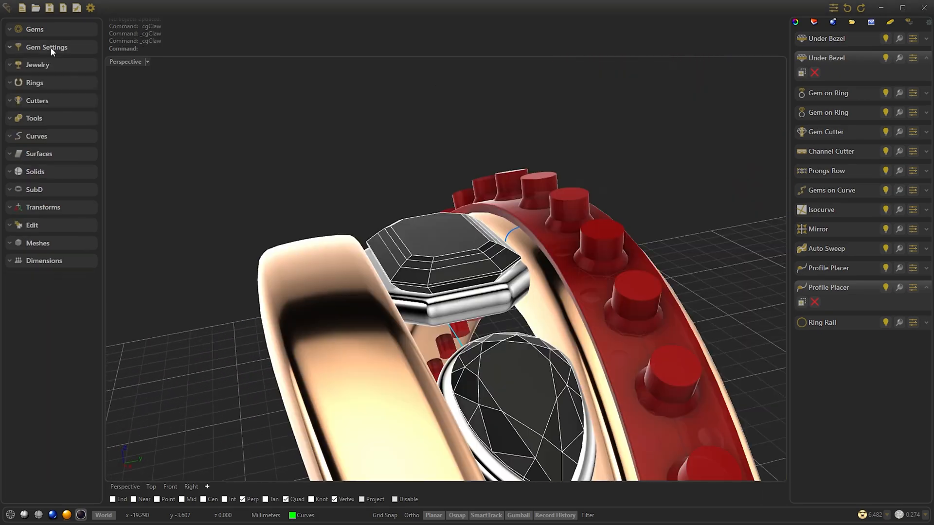
Start a claw setting with the emerald as its gem.
left_click(51, 47)
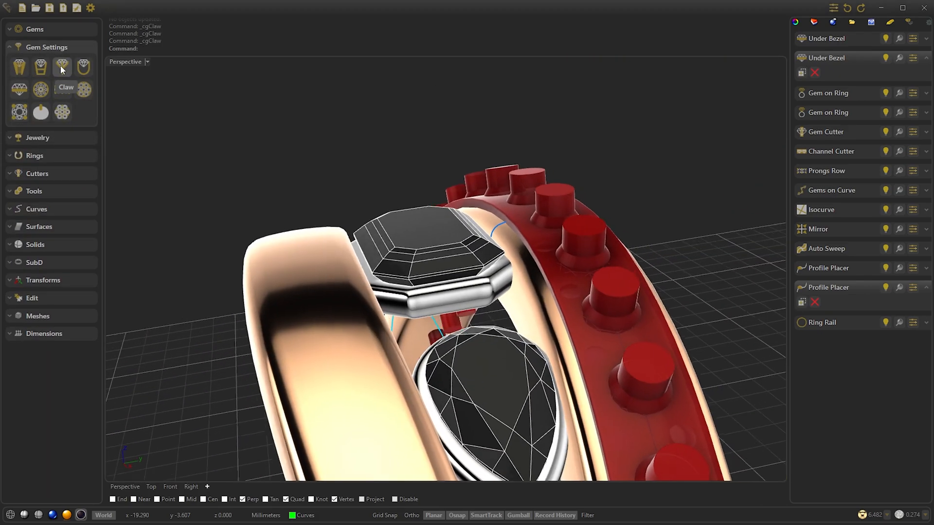
left_click(62, 68)
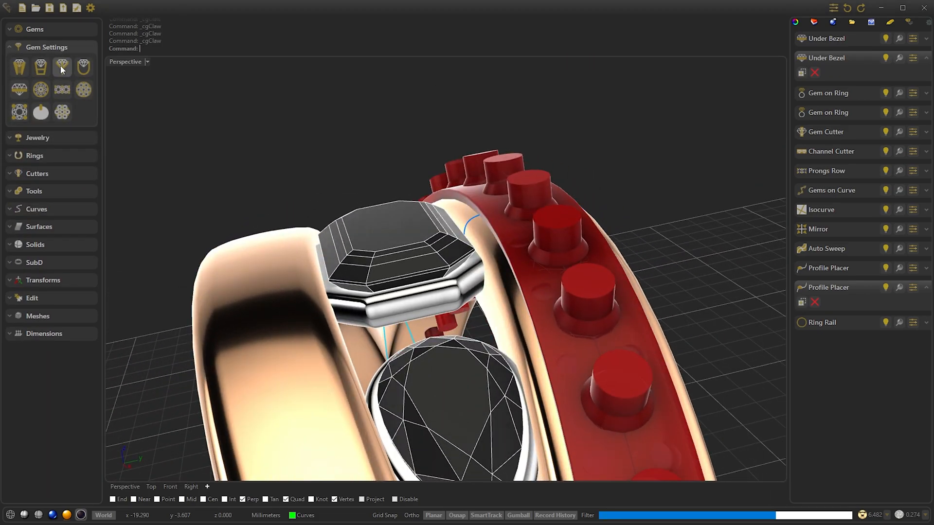
left_click(890, 77)
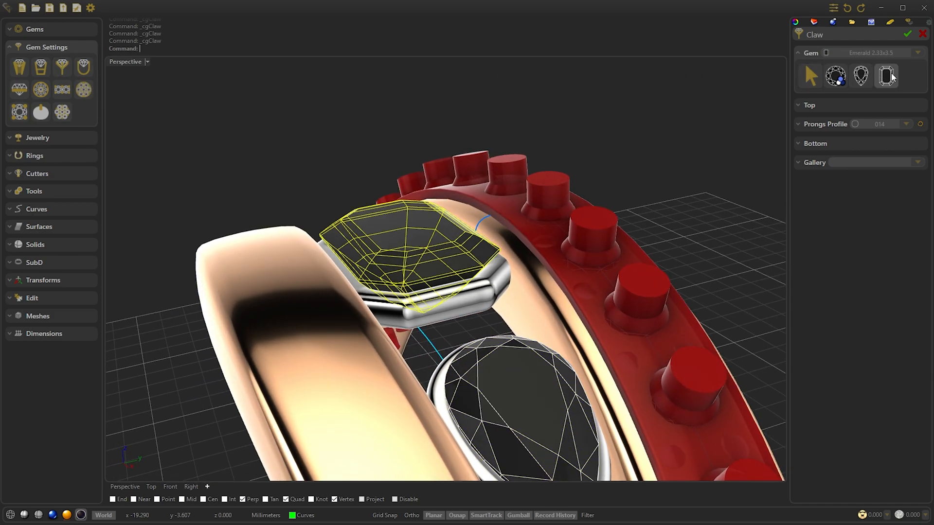
Set the claw's prong top height to 0.35, sharp prong top to 0.50, and top prong width and thickness to 0.55.
left_click(848, 109)
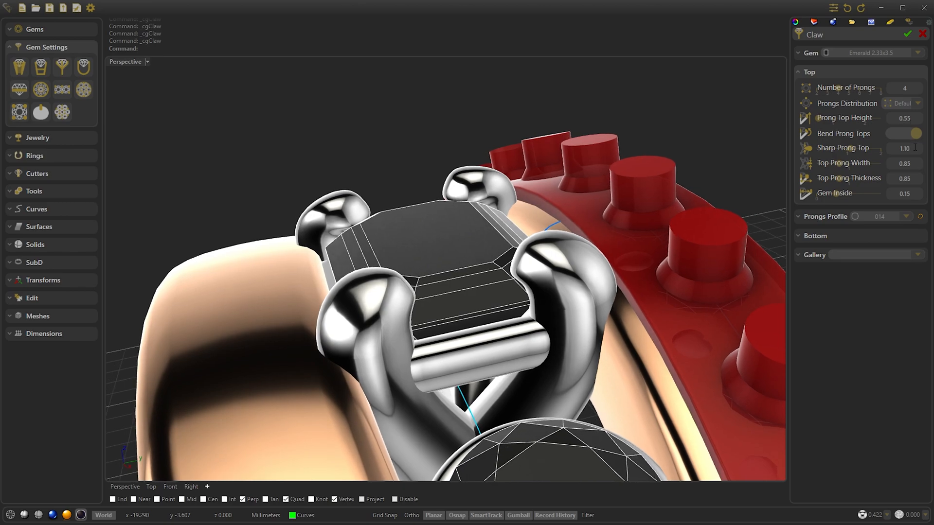
scroll(910, 165, "down", 3)
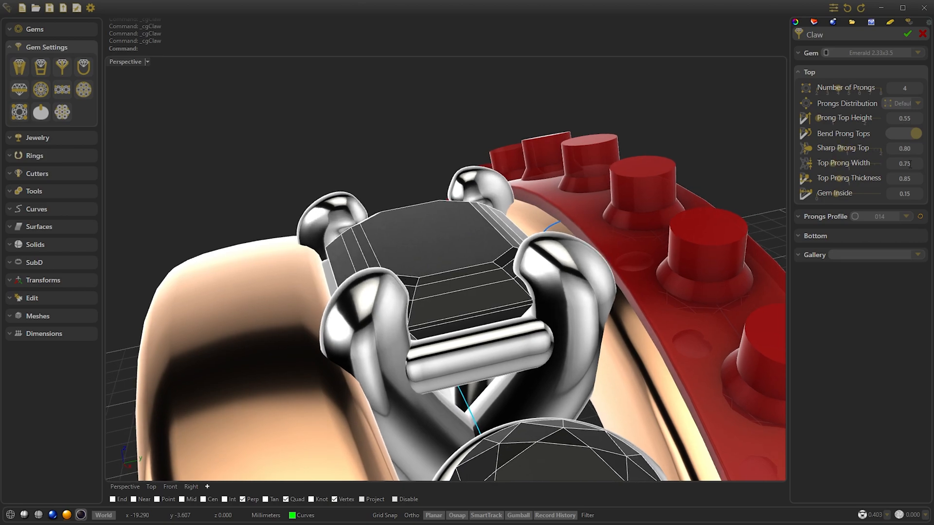
scroll(914, 175, "down", 2)
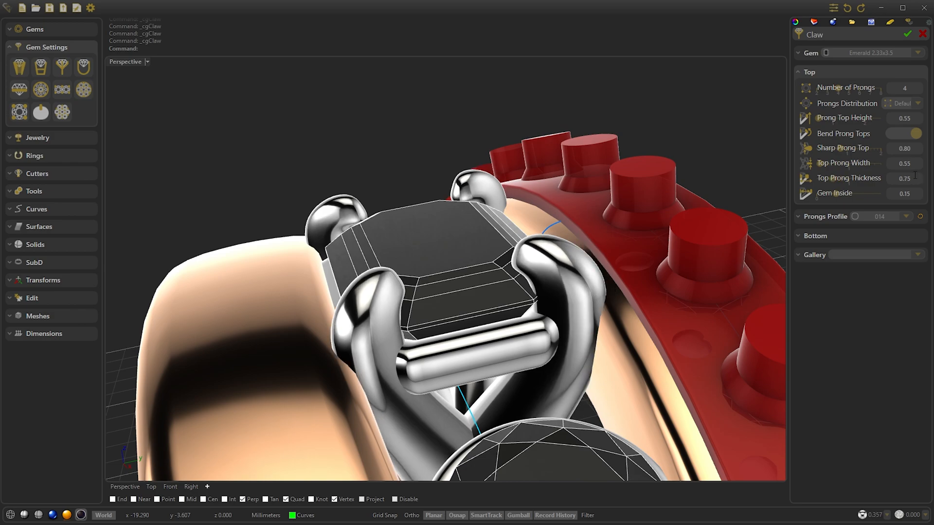
scroll(914, 175, "down", 1)
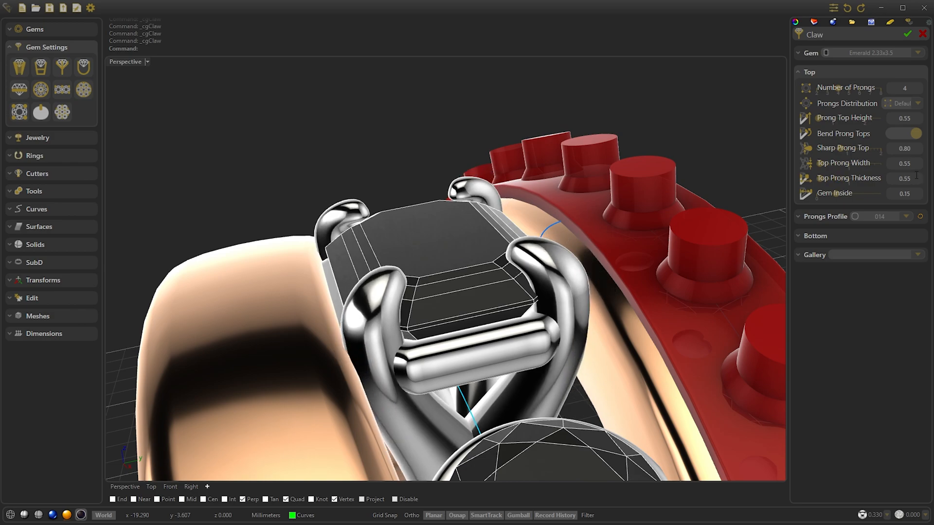
scroll(912, 148, "down", 2)
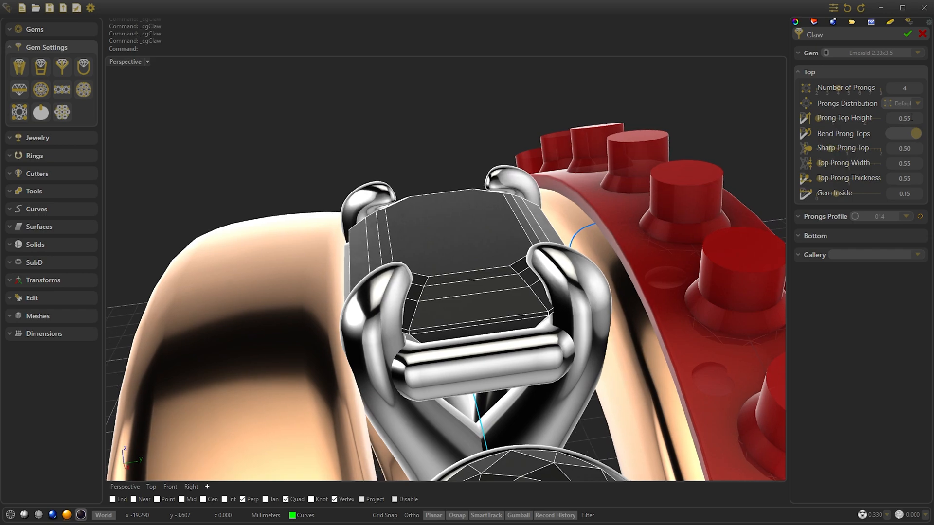
scroll(910, 116, "down", 2)
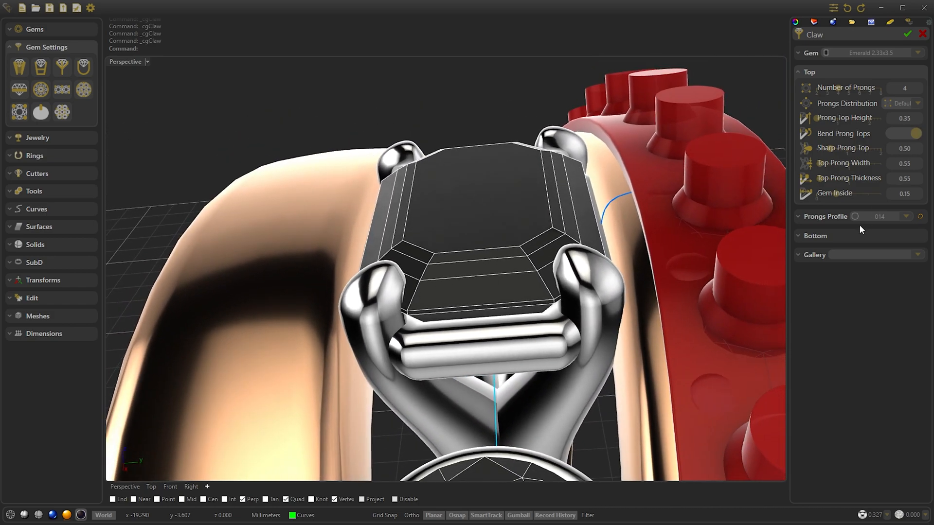
Set the split prongs value at the base of the emerald's claw to 2.80 and inspect the claw from several angles.
left_click(859, 234)
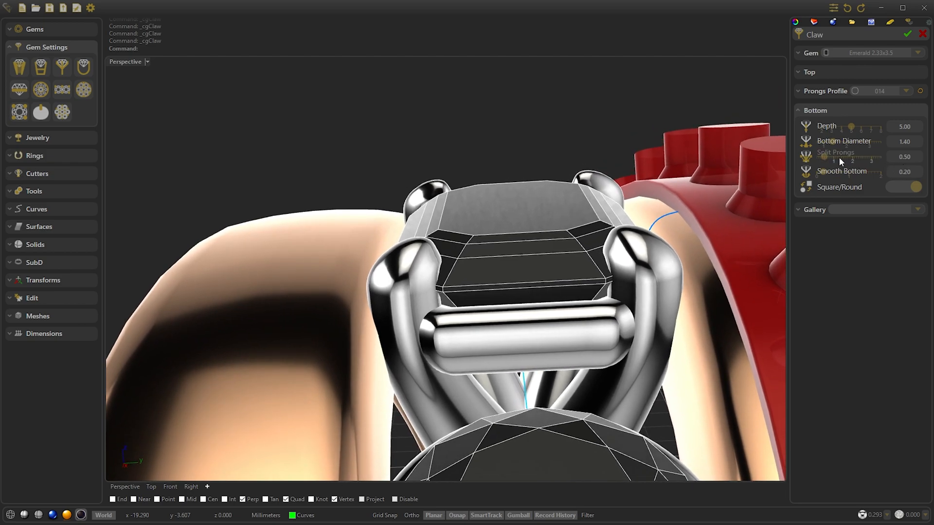
scroll(839, 156, "down", 2)
scroll(832, 156, "up", 6)
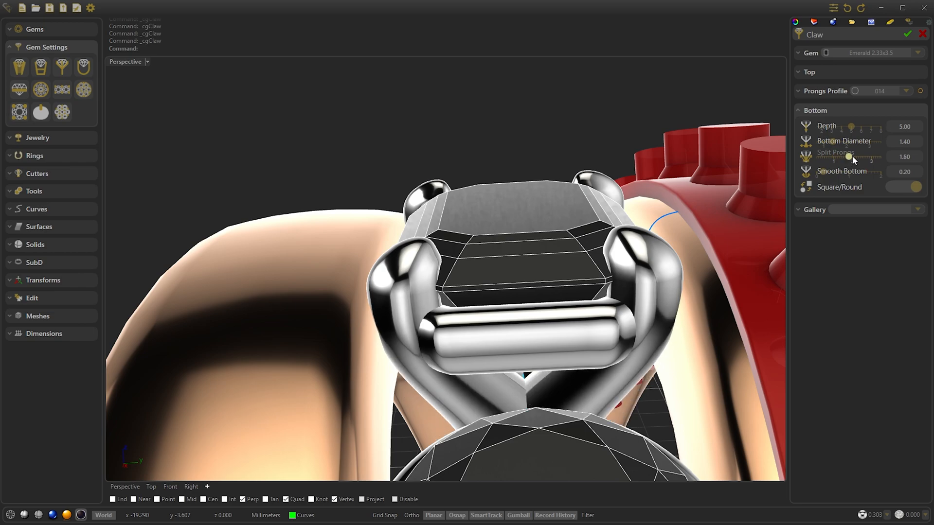
scroll(859, 157, "up", 7)
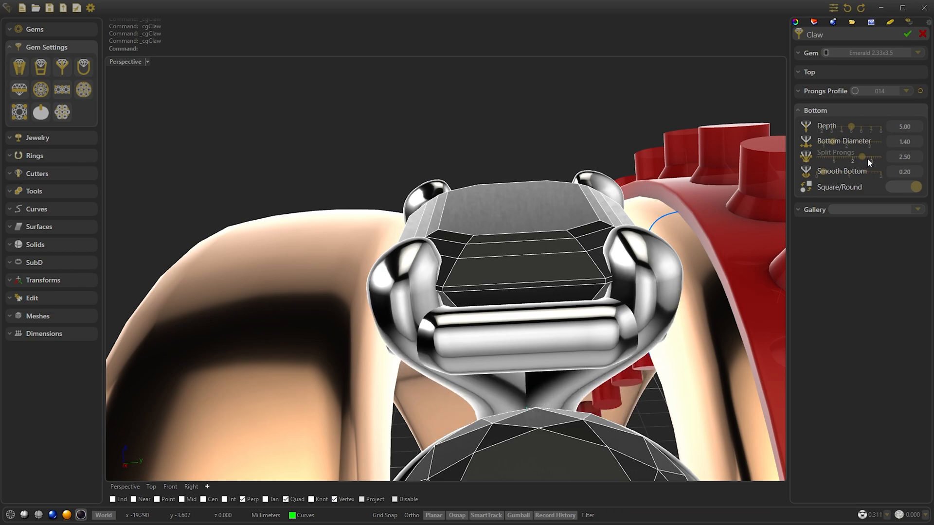
right_click_drag(759, 233, 413, 265)
right_click_drag(539, 279, 586, 241)
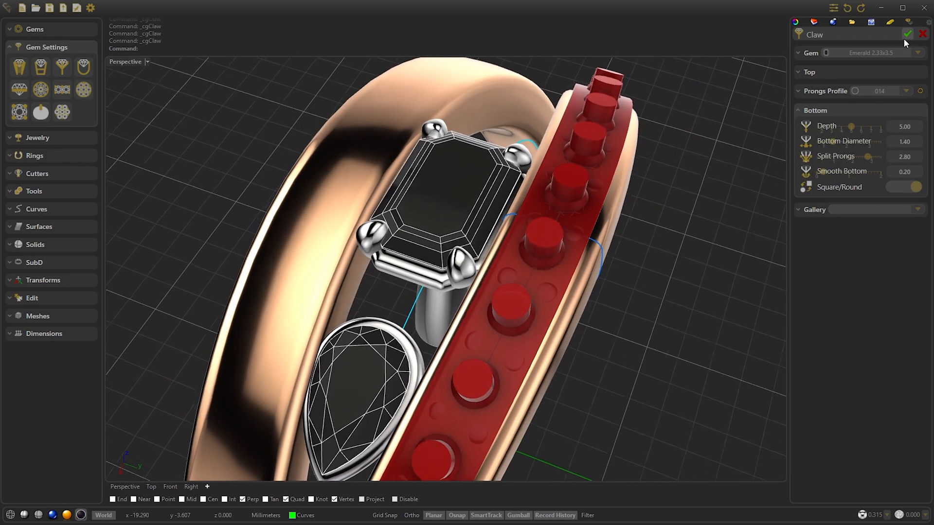
Reduce the claw's top prong width and thickness to 0.45, set its depth to 5.70 and accept the claw.
left_click(899, 71)
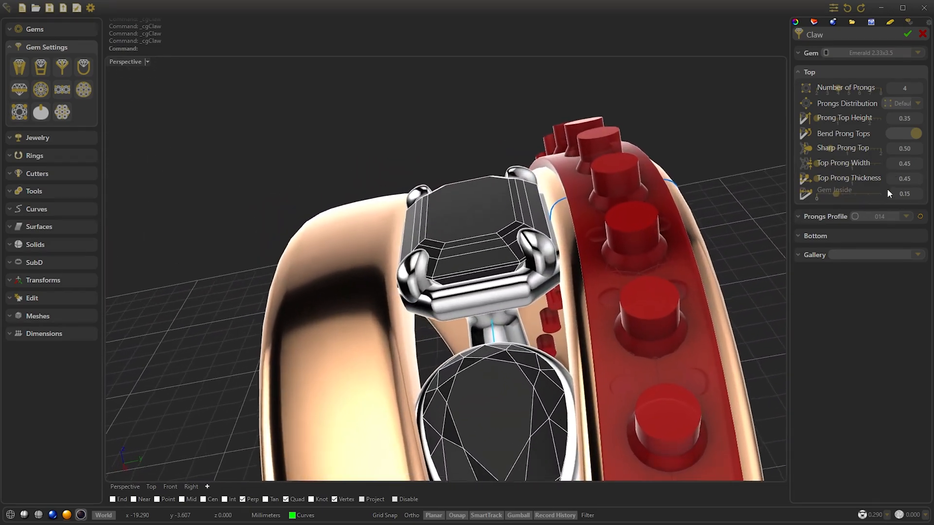
left_click(832, 236)
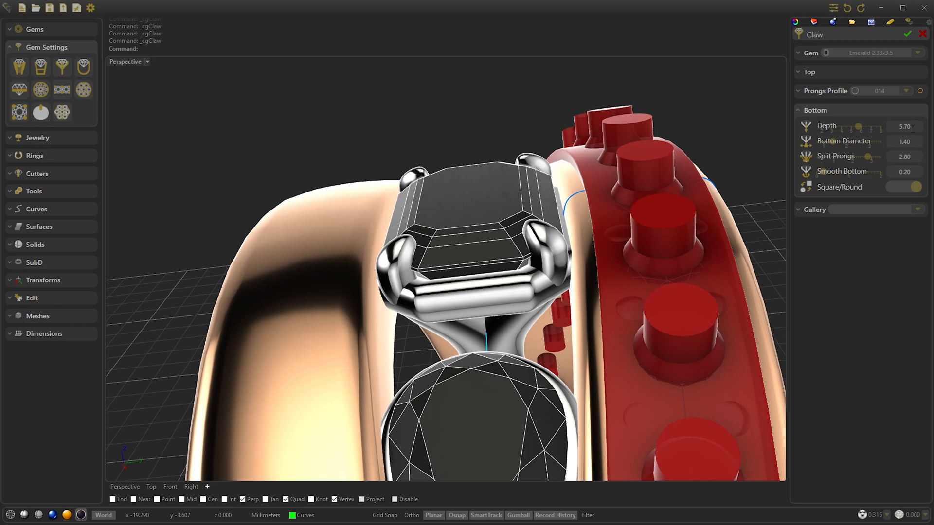
scroll(912, 129, "up", 1)
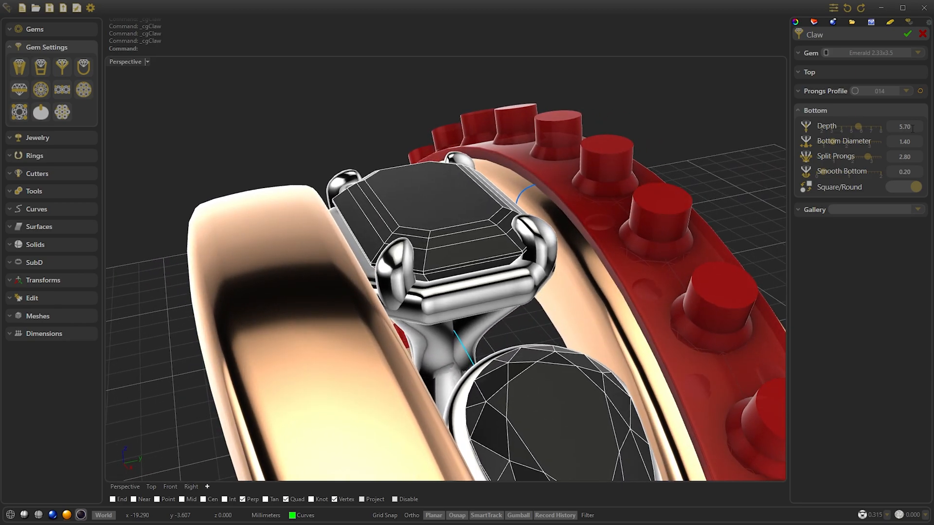
scroll(912, 128, "down", 1)
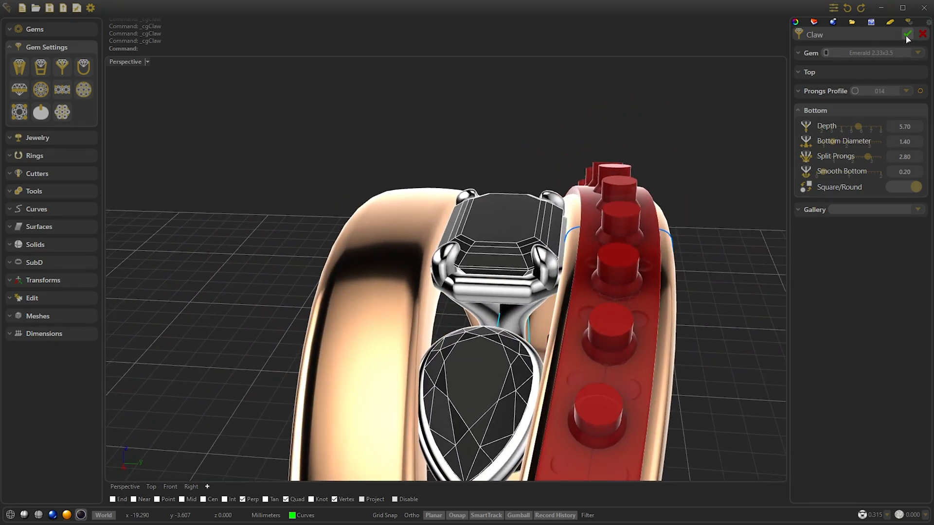
left_click(907, 34)
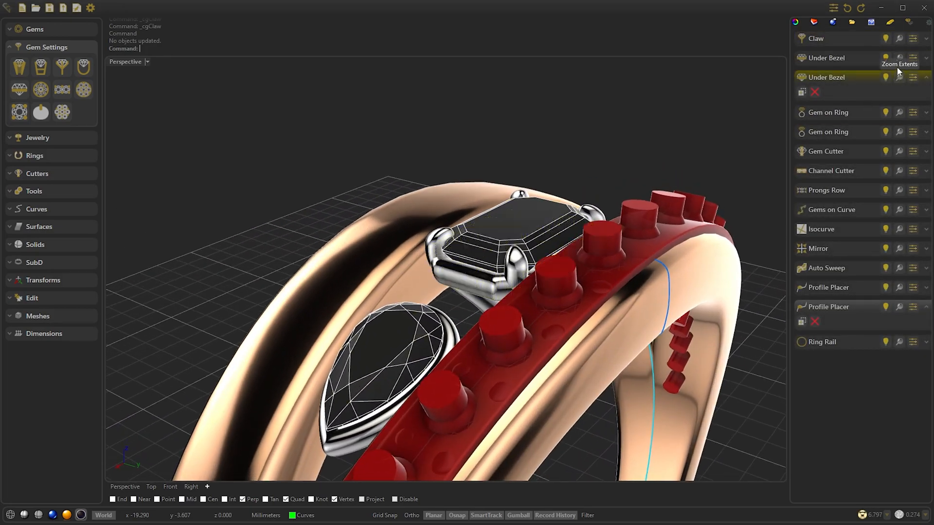
Duplicate the emerald's claw, assign the pear gem to the copy and accept it.
left_click(926, 39)
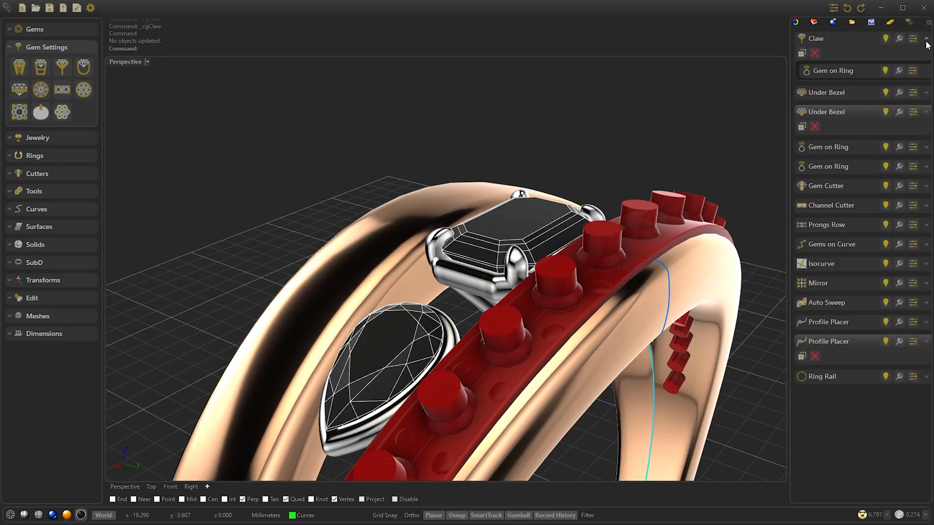
left_click(928, 113)
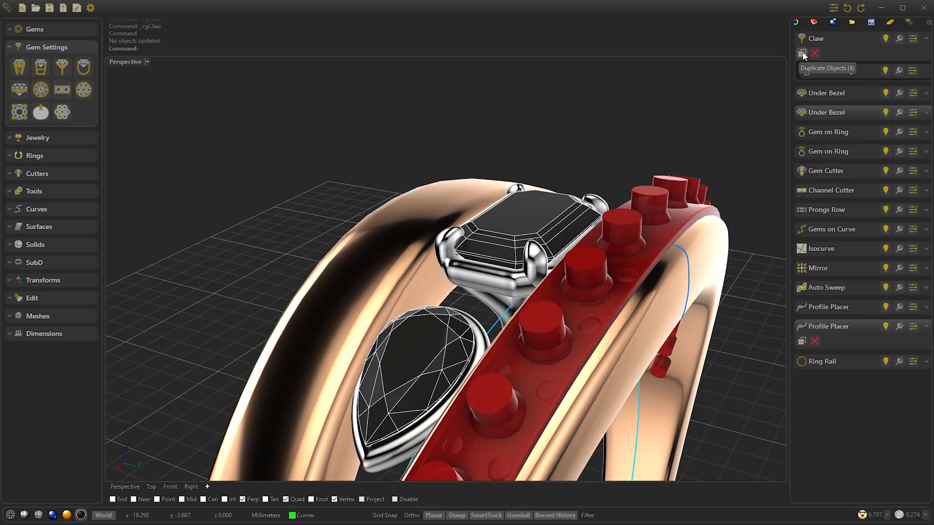
left_click(802, 54)
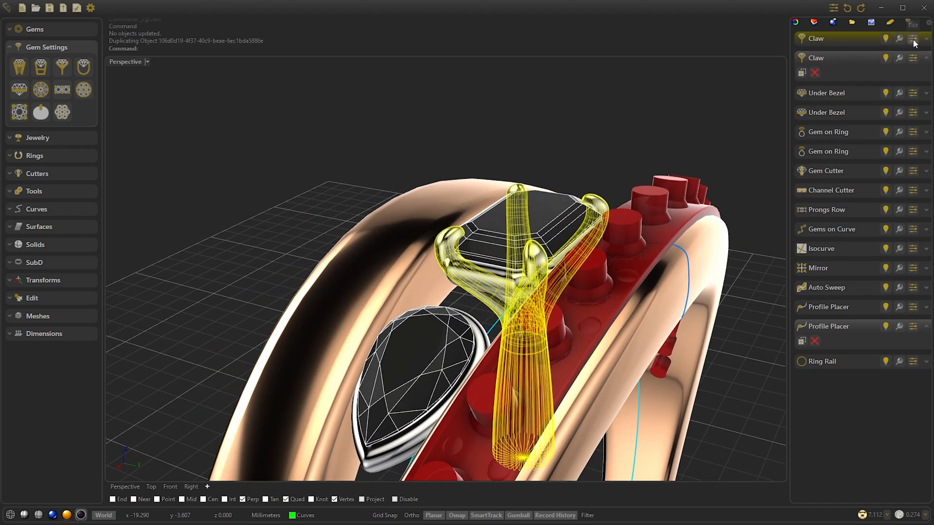
left_click(912, 40)
left_click(806, 54)
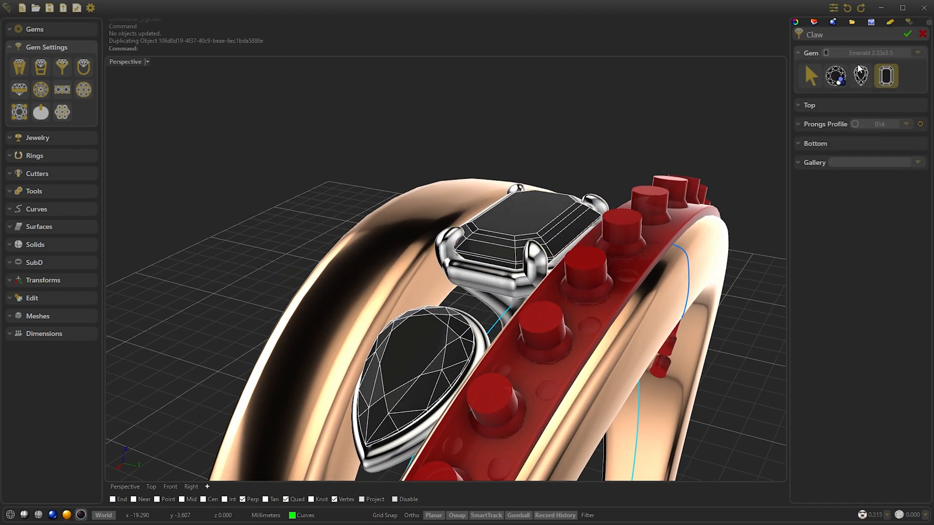
left_click(865, 78)
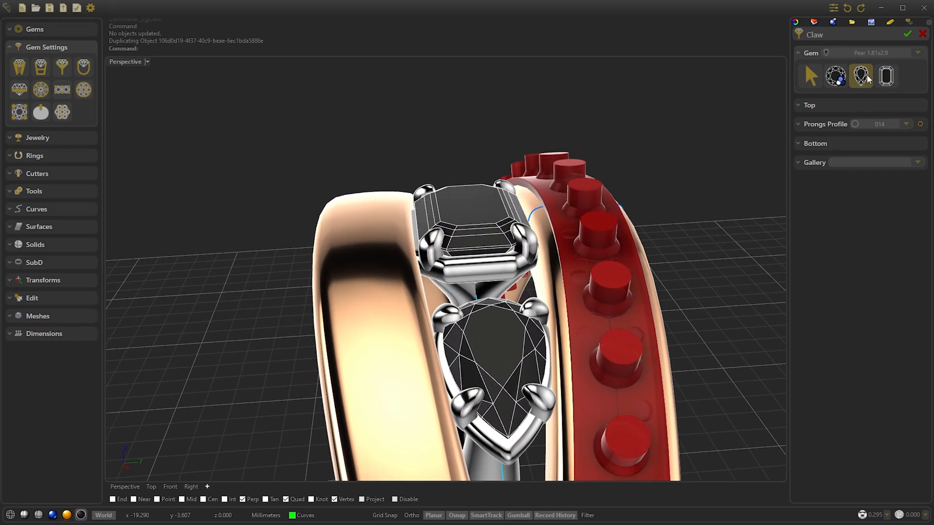
left_click(907, 35)
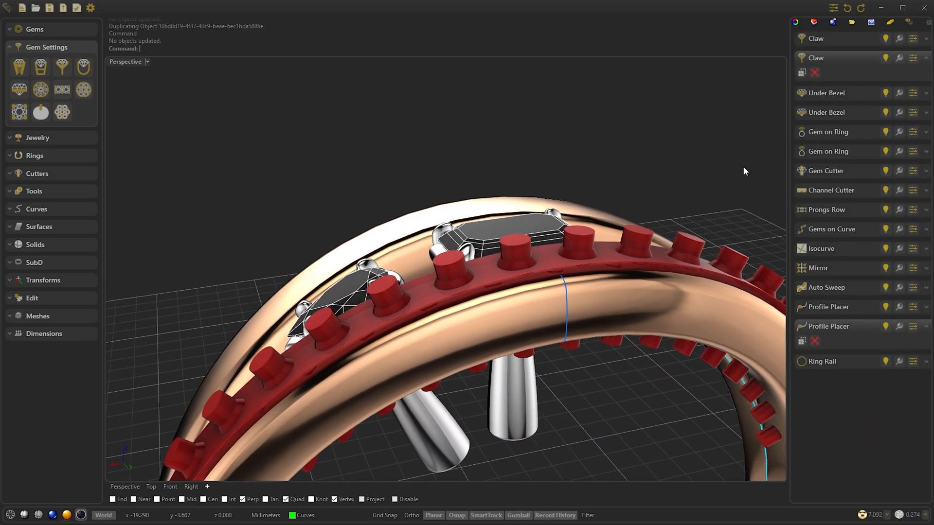
Mirror the pear gem with its under bezel and claw to the other side of the emerald, using Mirror Diagonal.
left_click(54, 189)
left_click(61, 139)
left_click(828, 53)
left_click(910, 76)
left_click(914, 98)
left_click(886, 103)
left_click(862, 104)
left_click(837, 104)
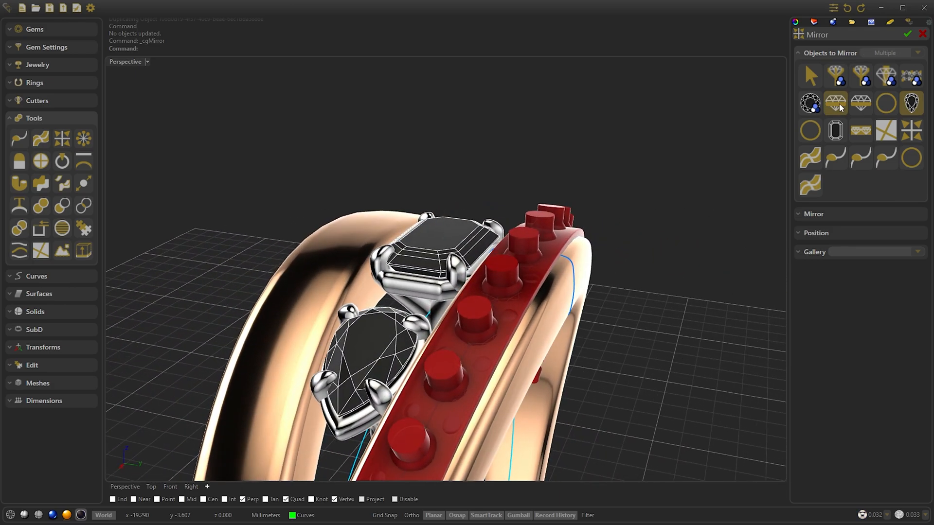
left_click(853, 85)
left_click(838, 83)
left_click(821, 215)
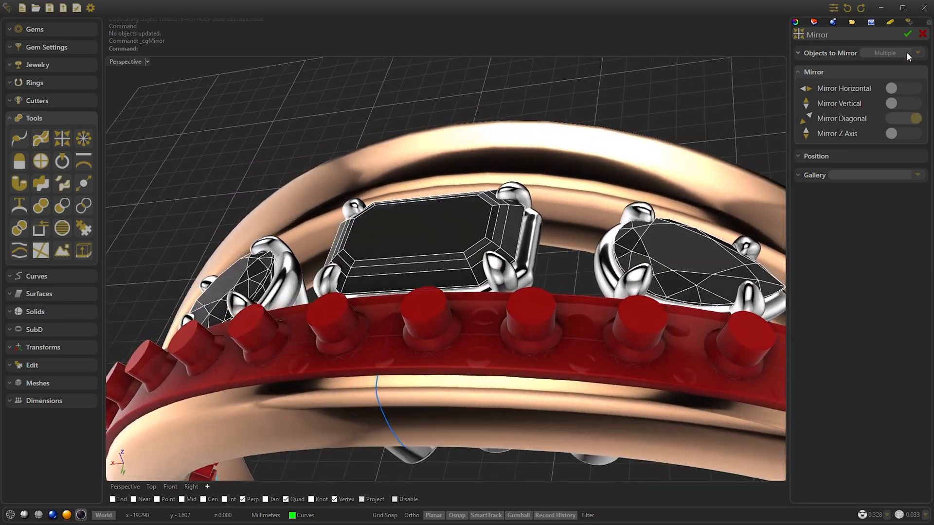
left_click(906, 35)
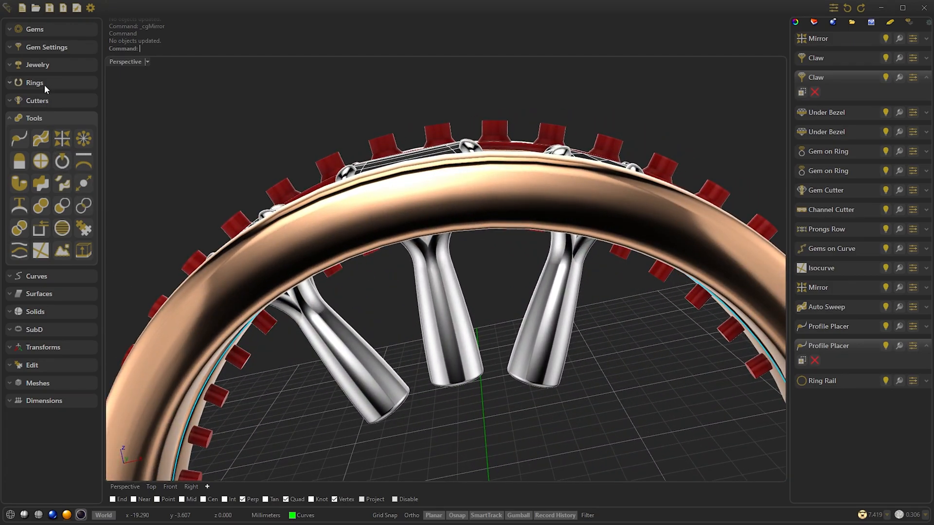
Start a Cut to Ring on the emerald, pear and mirrored claws, with the ring source set to Self.
left_click(43, 100)
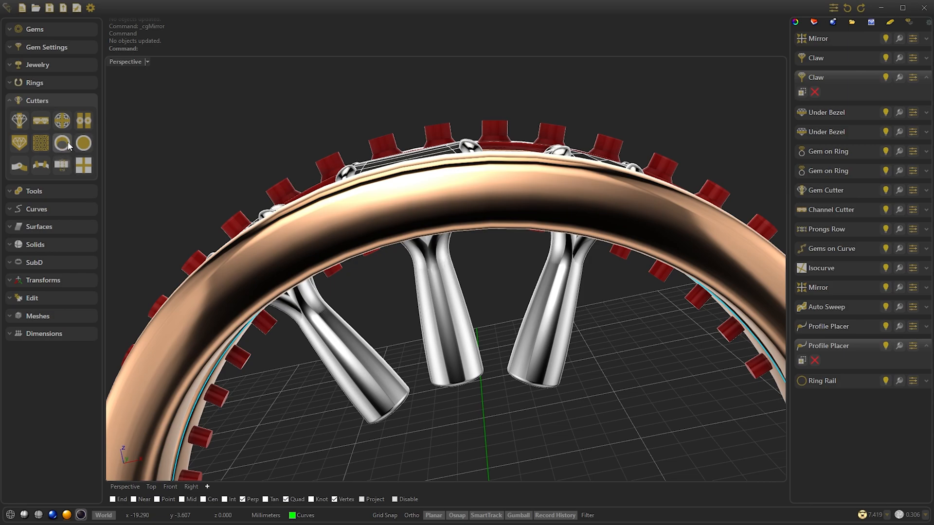
left_click(84, 143)
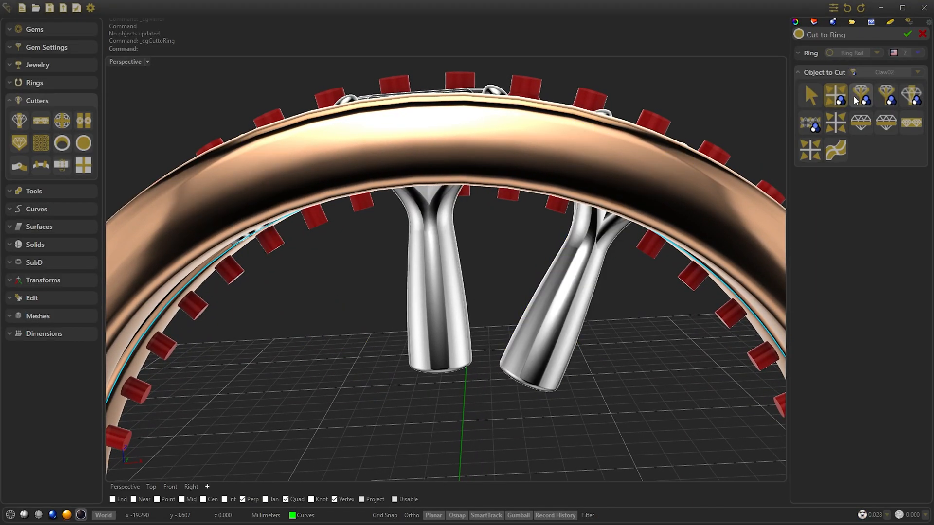
left_click(889, 99)
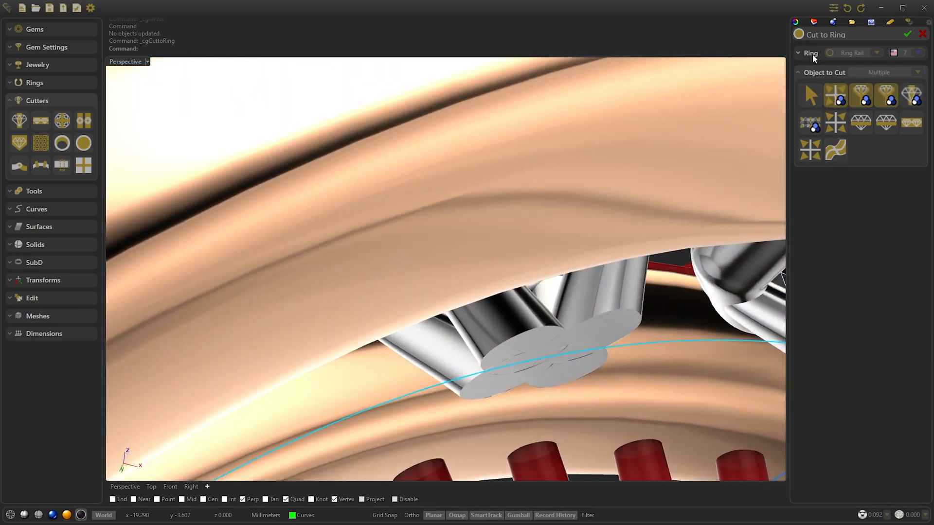
left_click(812, 54)
left_click(859, 53)
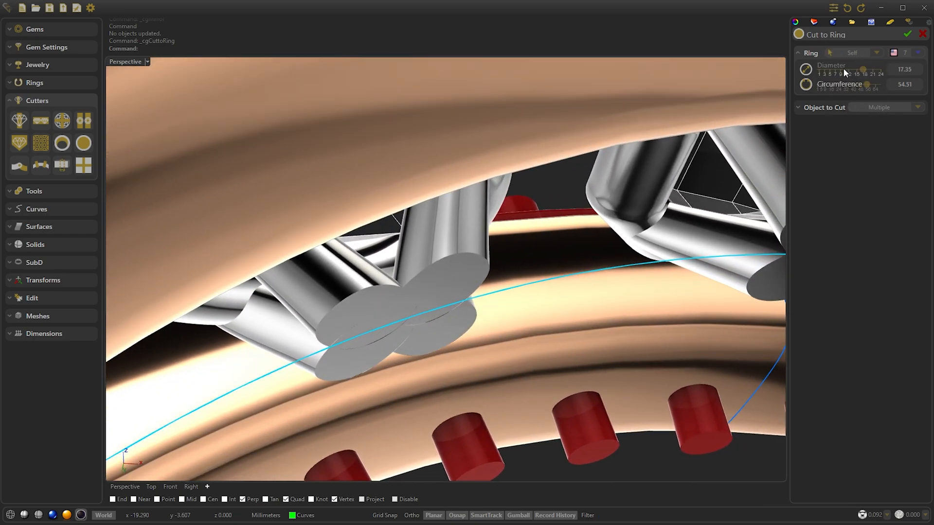
Set the cutting ring's diameter to 19.20 and accept the claw cut.
left_click(842, 68)
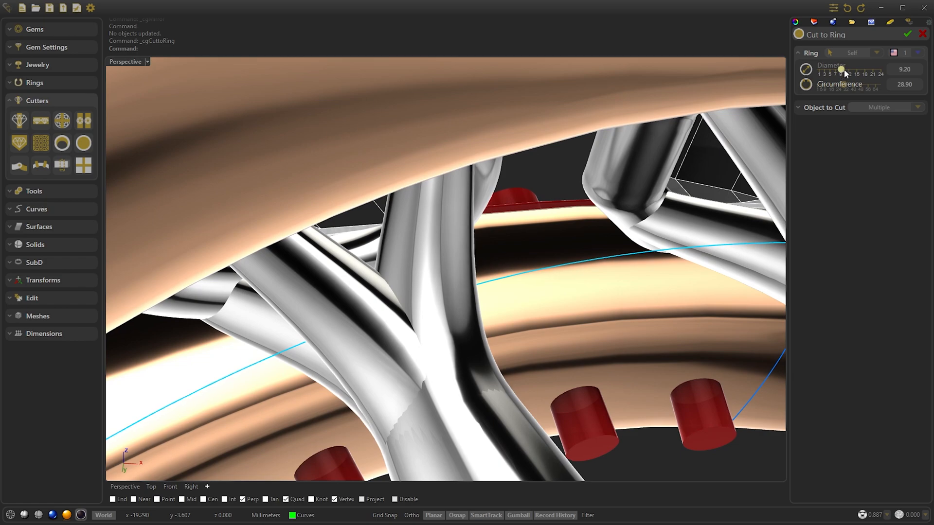
left_click_drag(862, 70, 860, 71)
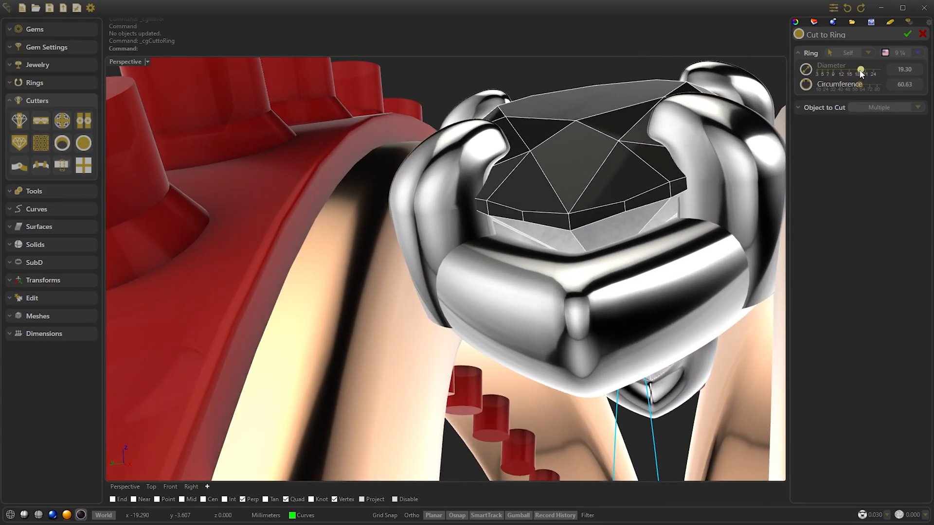
scroll(860, 70, "down", 1)
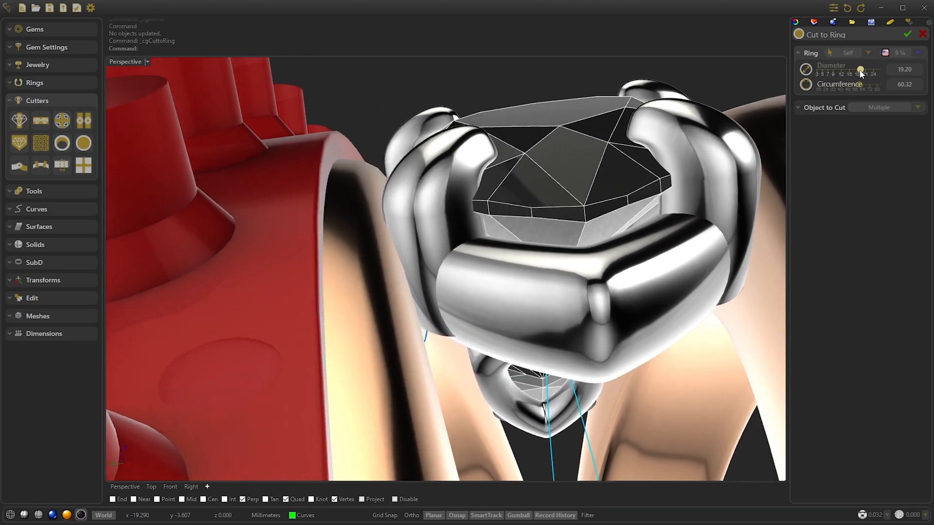
scroll(859, 69, "down", 1)
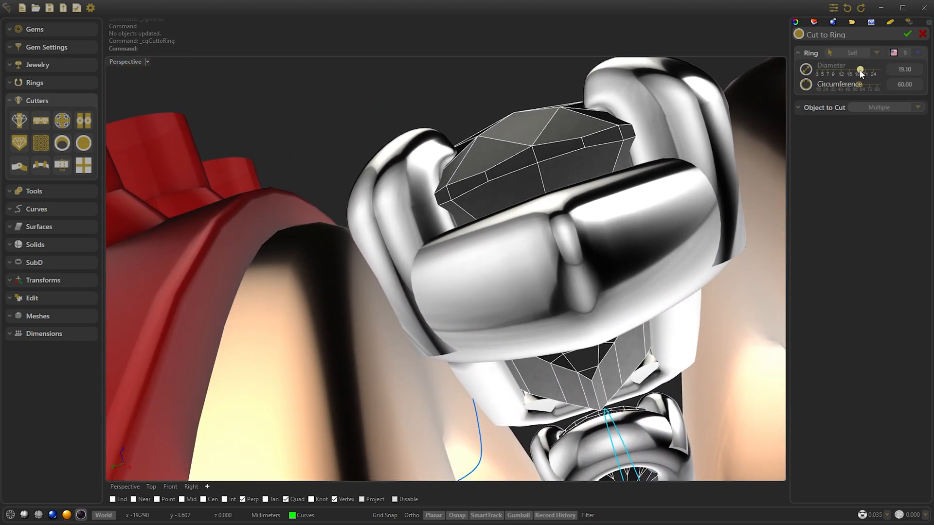
scroll(860, 69, "down", 1)
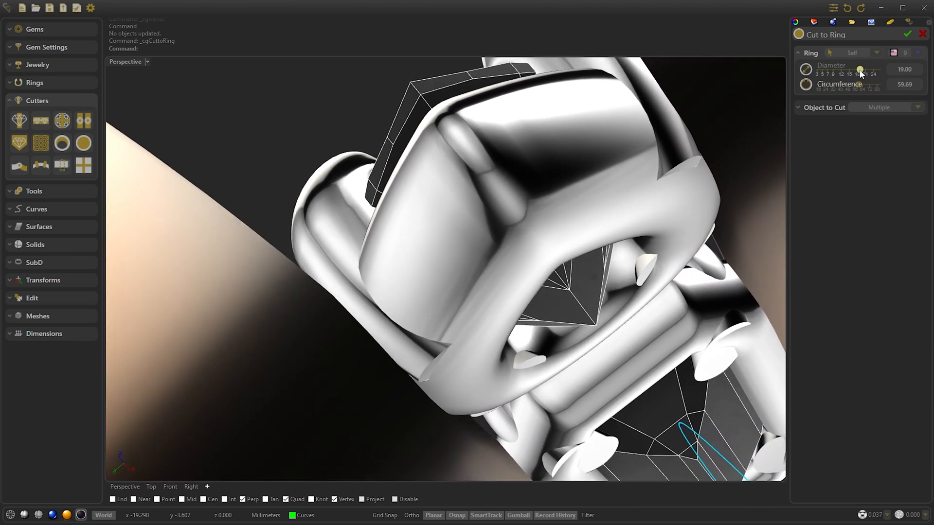
scroll(860, 70, "up", 1)
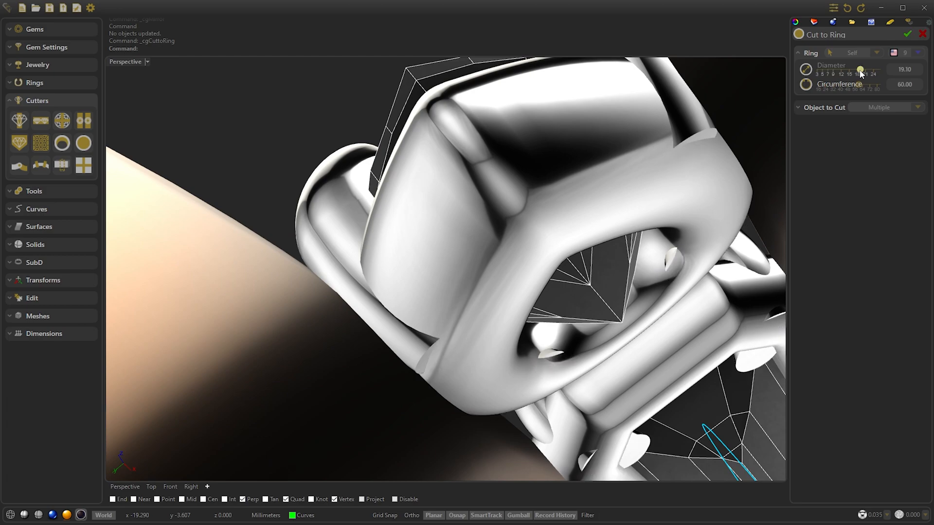
scroll(859, 72, "up", 1)
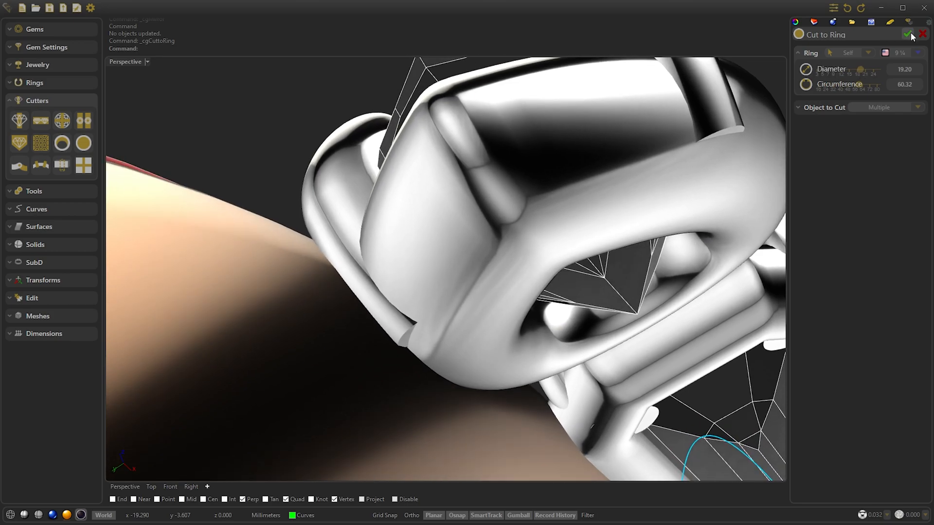
left_click(908, 34)
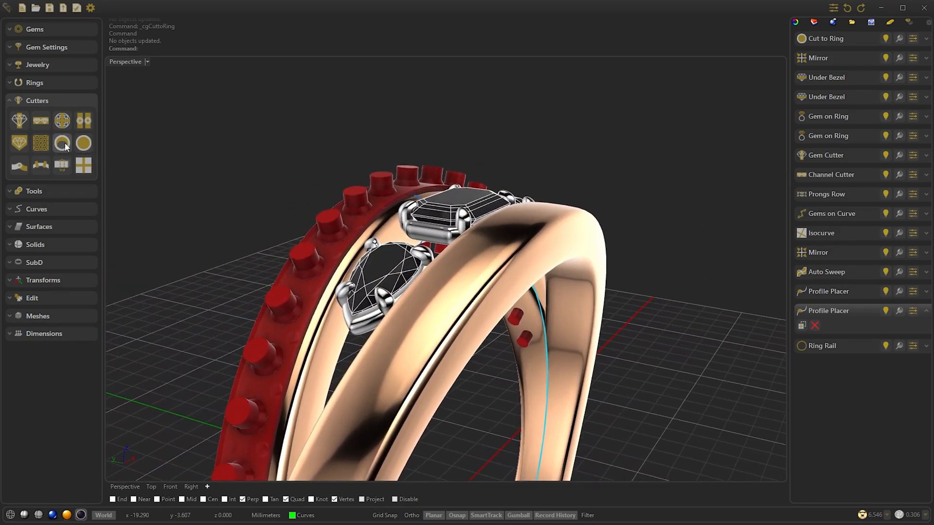
Subtract the channel cutter from the gem-set band's auto sweep with a Boolean Difference.
left_click(49, 191)
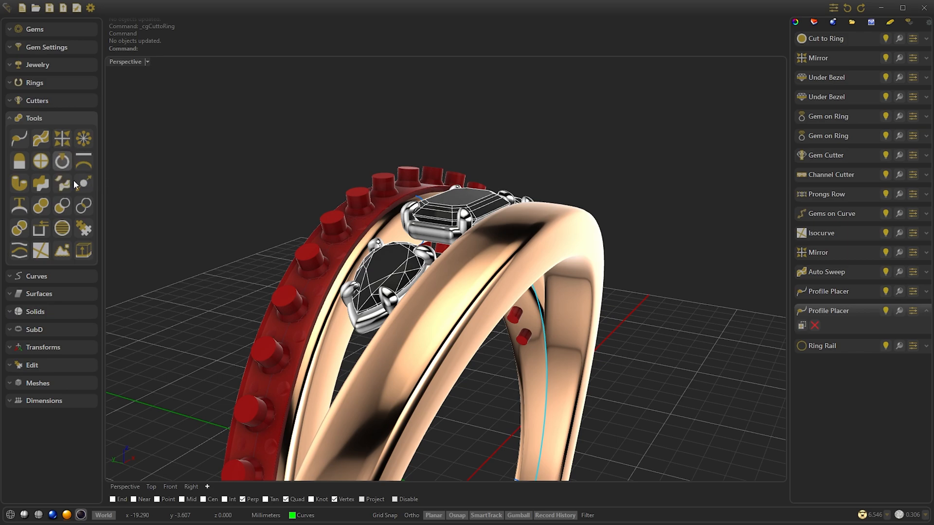
left_click(63, 207)
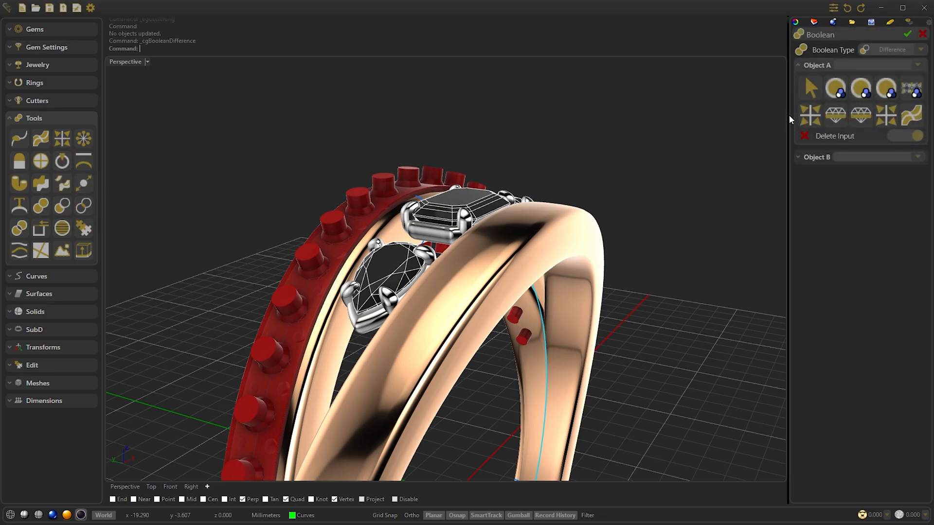
left_click(909, 115)
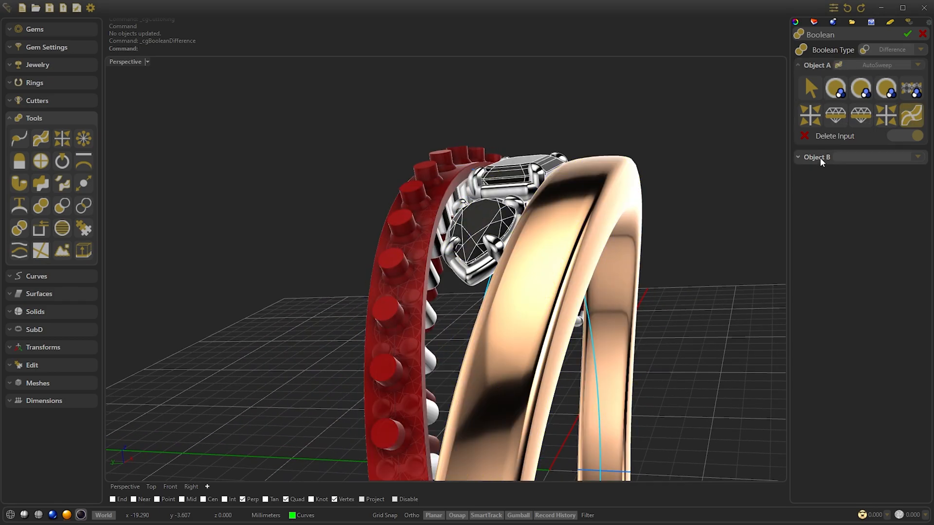
left_click(819, 157)
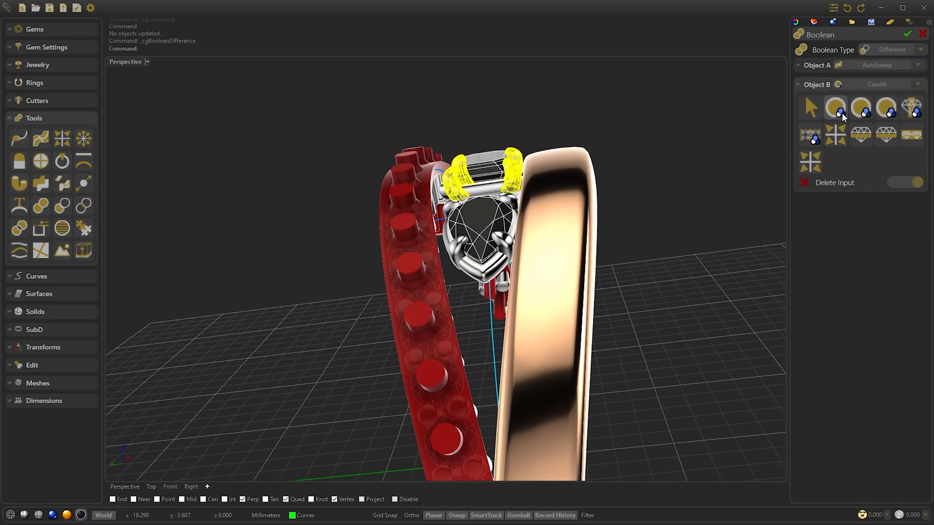
left_click(910, 132)
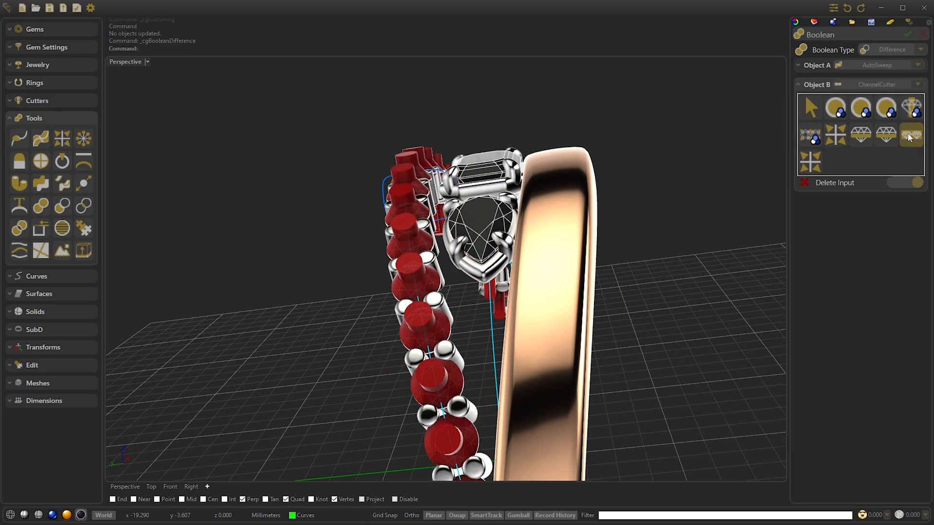
left_click(907, 33)
Subtract the gem cutters from the channel-cut band with another Boolean Difference.
right_click_drag(724, 113, 654, 123)
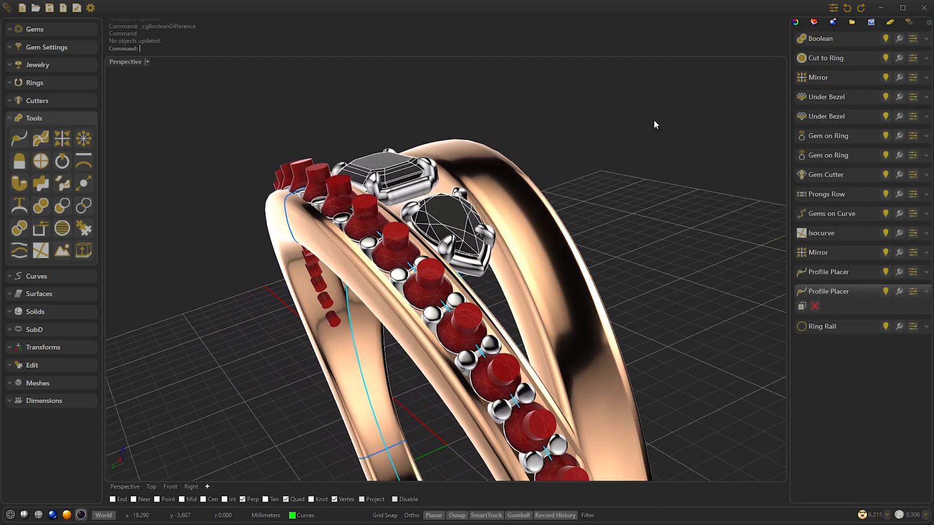
right_click(654, 124)
left_click(902, 119)
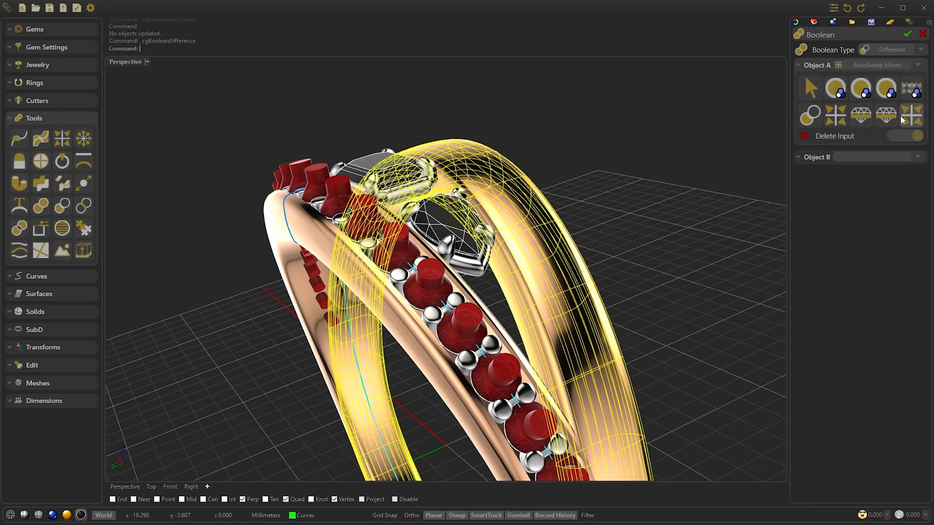
left_click(880, 117)
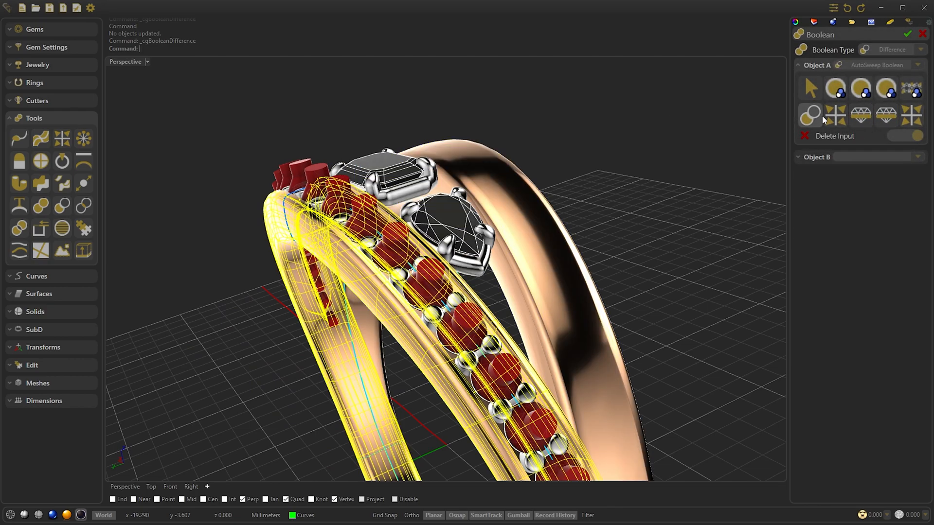
left_click(817, 157)
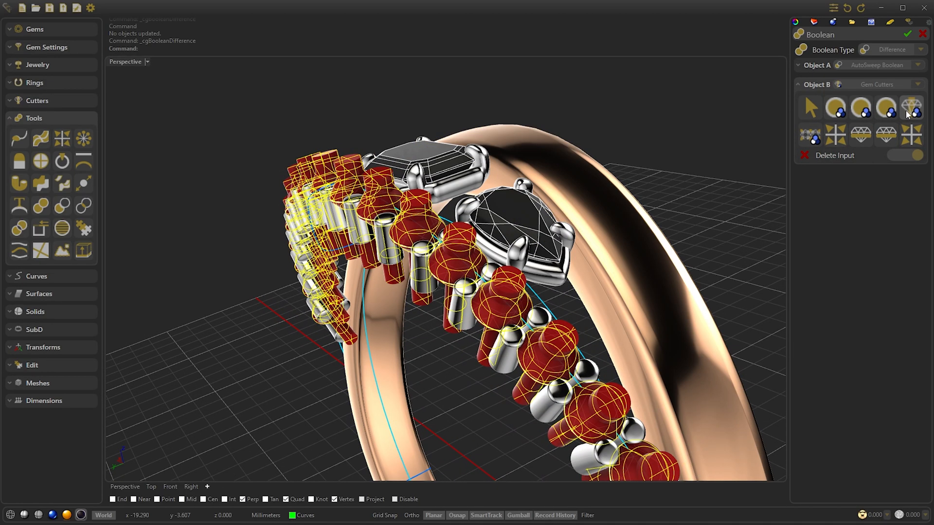
left_click(905, 111)
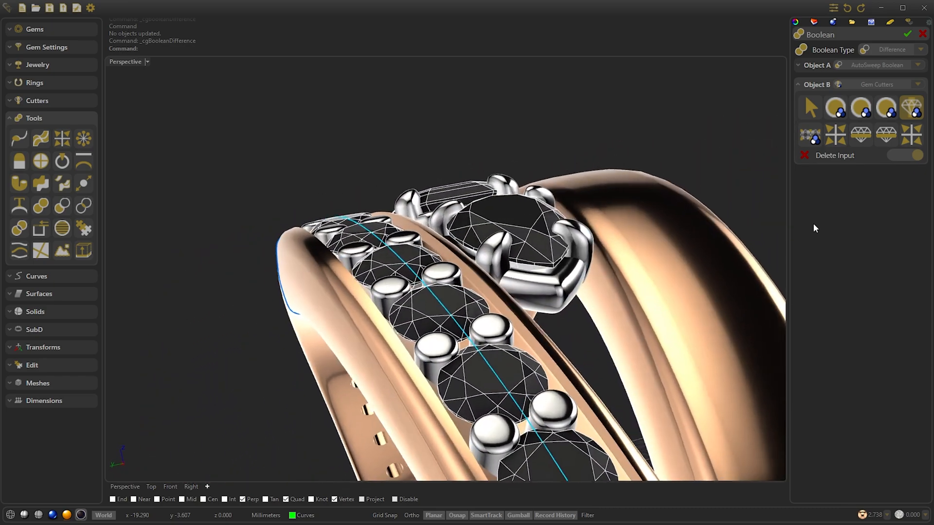
left_click(907, 34)
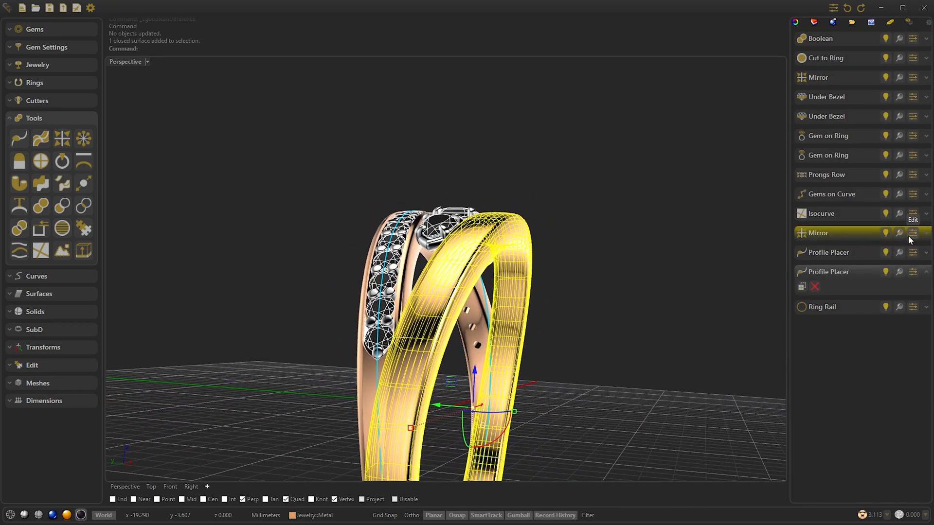
Delete the old mirrored band, then mirror the prongs, the small gems and the cut Boolean band to the opposite side of the ring.
key("Delete")
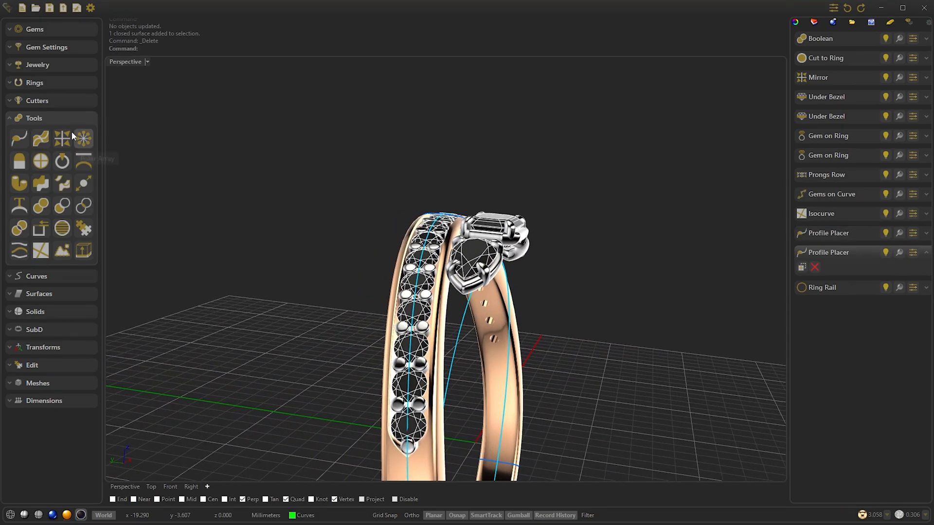
left_click(69, 133)
left_click(815, 52)
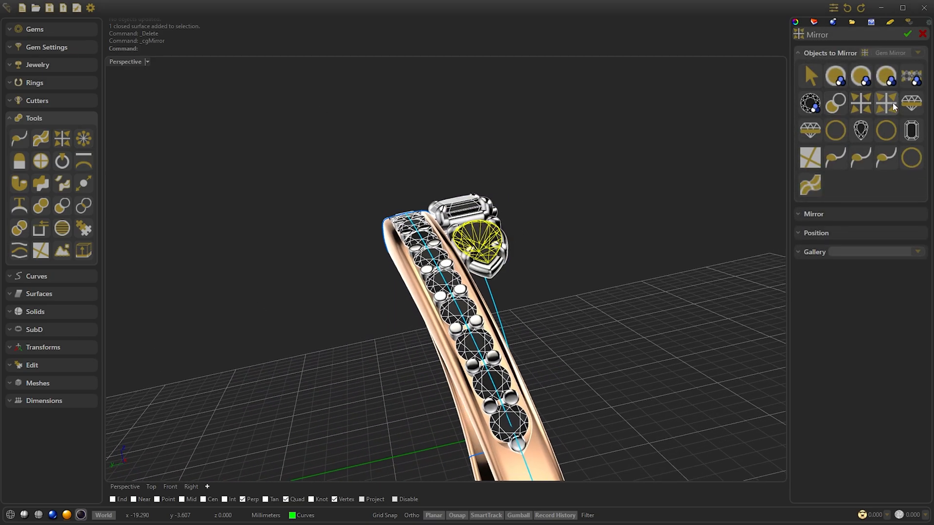
left_click(913, 80)
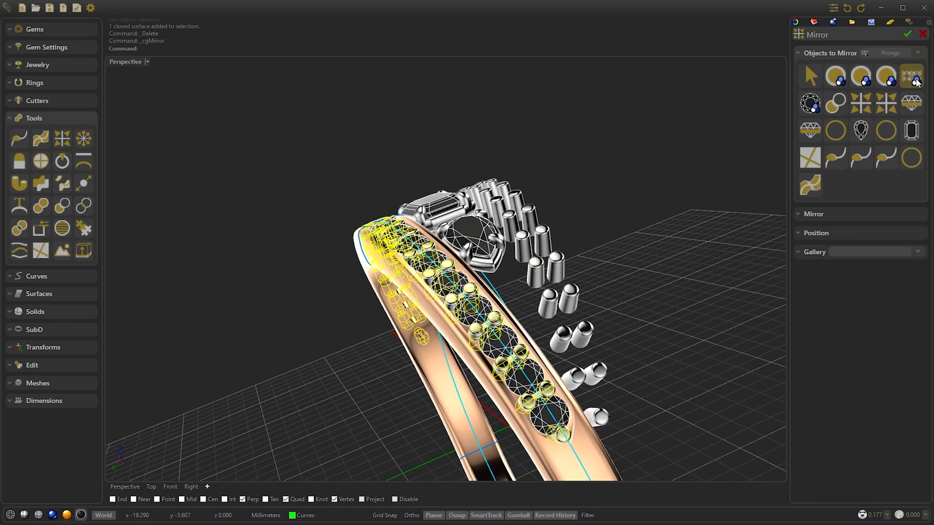
left_click(810, 104)
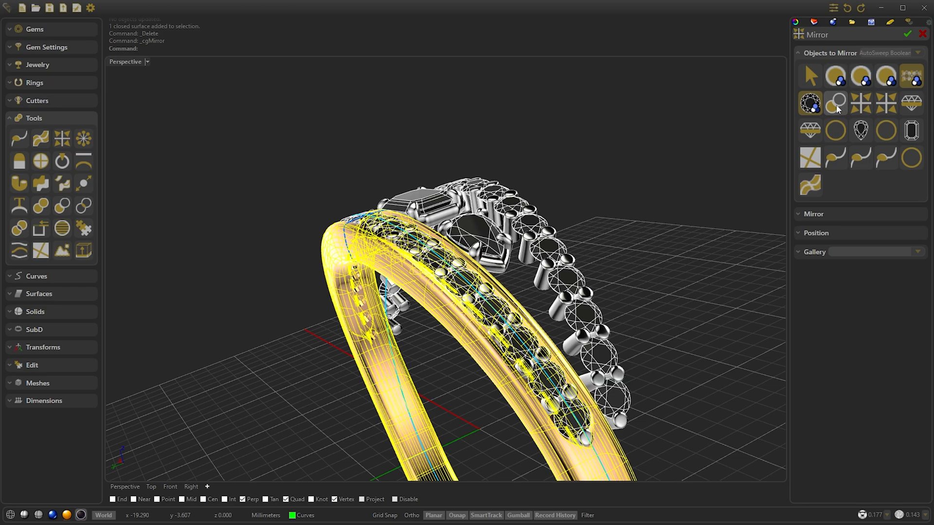
left_click(907, 34)
right_click_drag(734, 147, 261, 280)
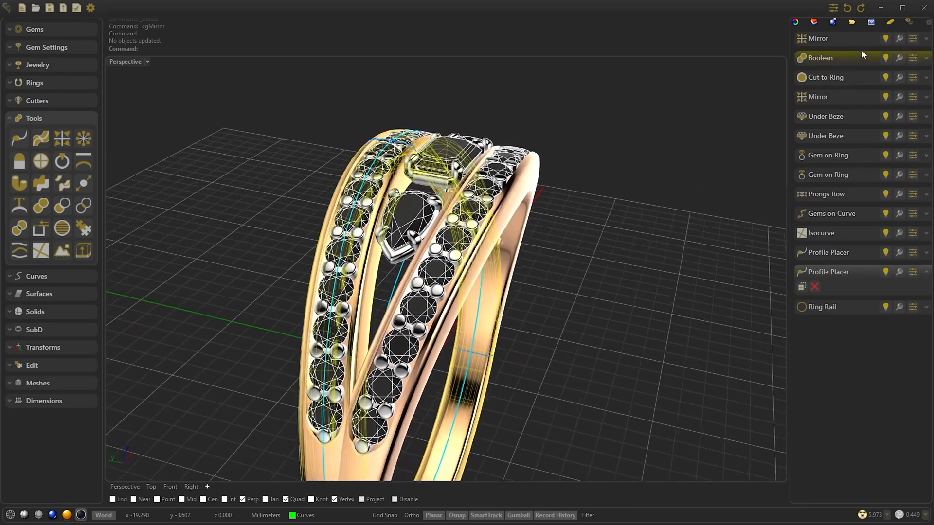
Switch the viewport to a rendered display with the materials library open and assign Ruby to the central emerald-cut gem.
left_click(890, 23)
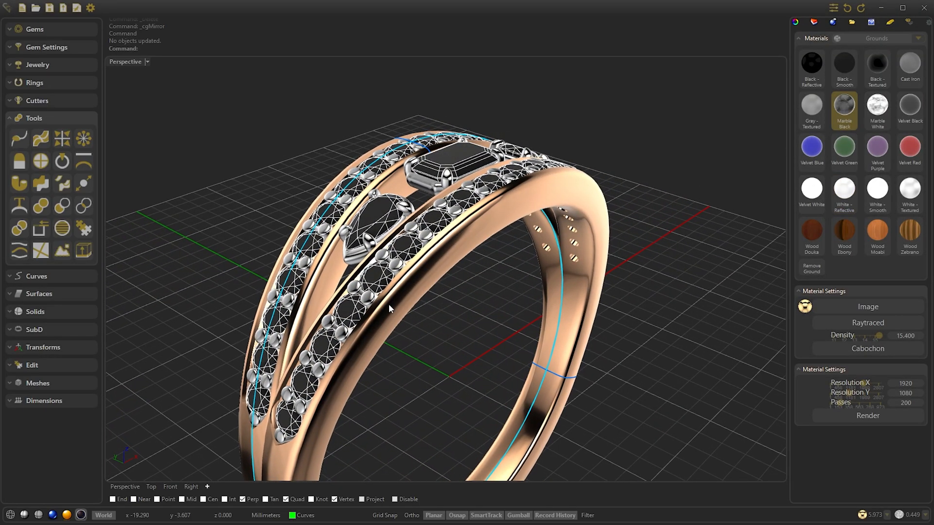
left_click(52, 516)
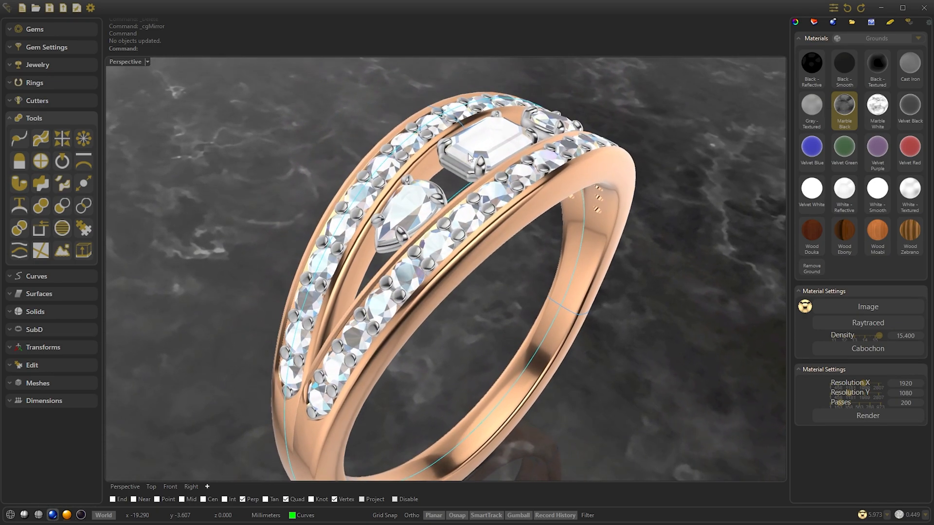
left_click(503, 150)
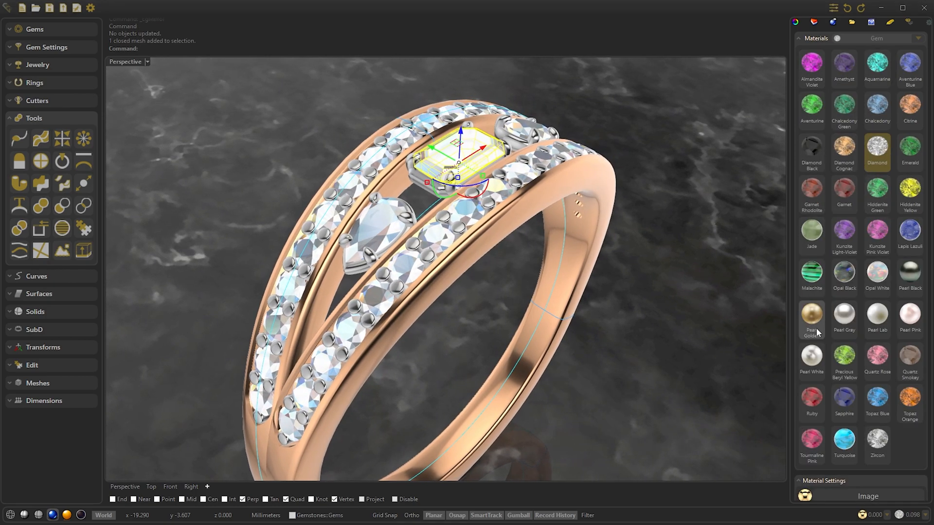
left_click(811, 400)
left_click(646, 179)
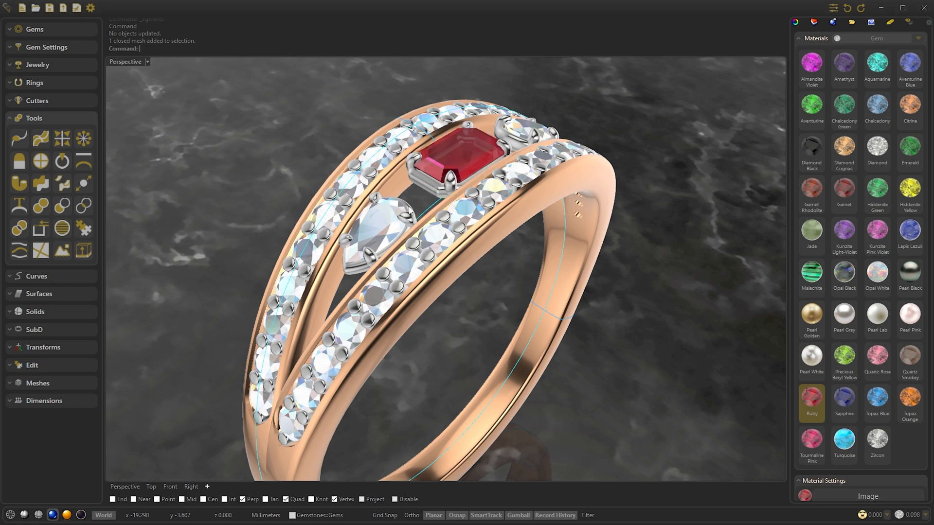
Assign the Quartz Rose material to both pear gems beside the central stone.
left_click(376, 217)
left_click(406, 251)
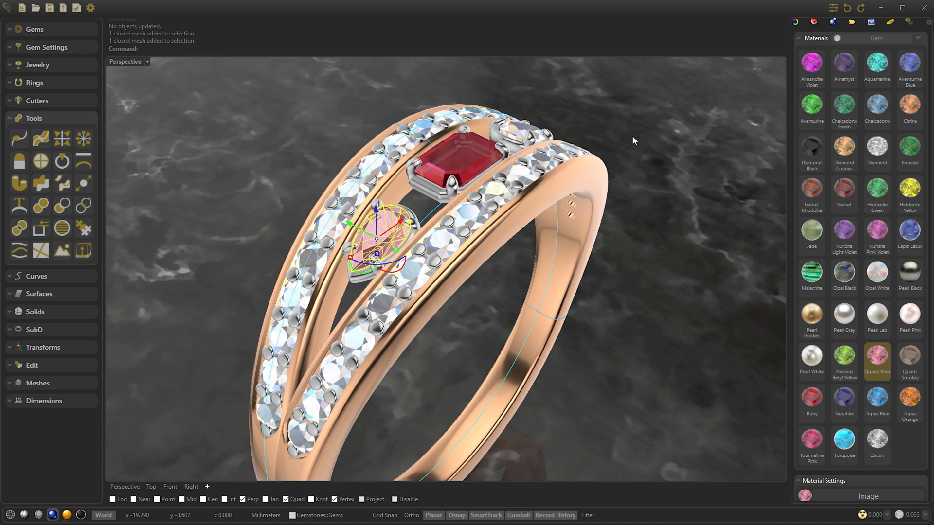
left_click(517, 137)
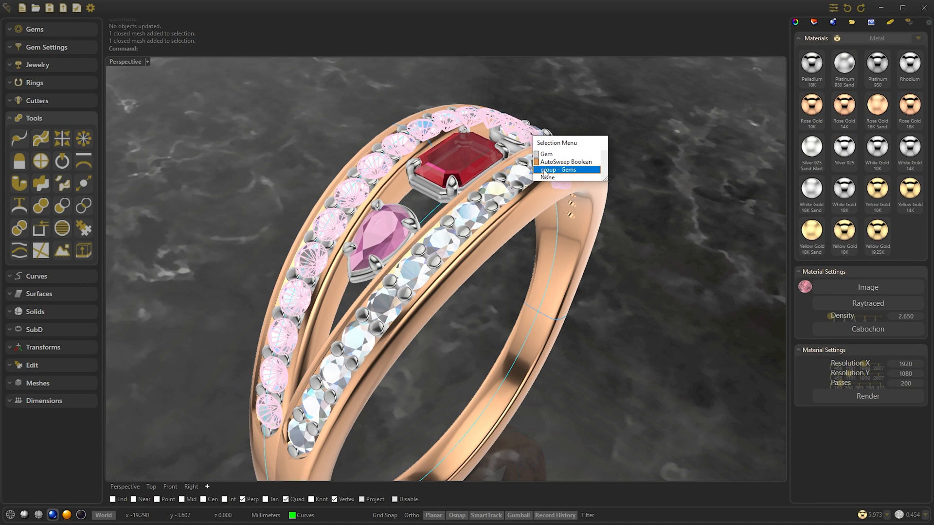
left_click(546, 154)
left_click(877, 370)
left_click(690, 195)
Frame the whole ring and preview it in the Raytraced display mode.
scroll(579, 291, "down", 3)
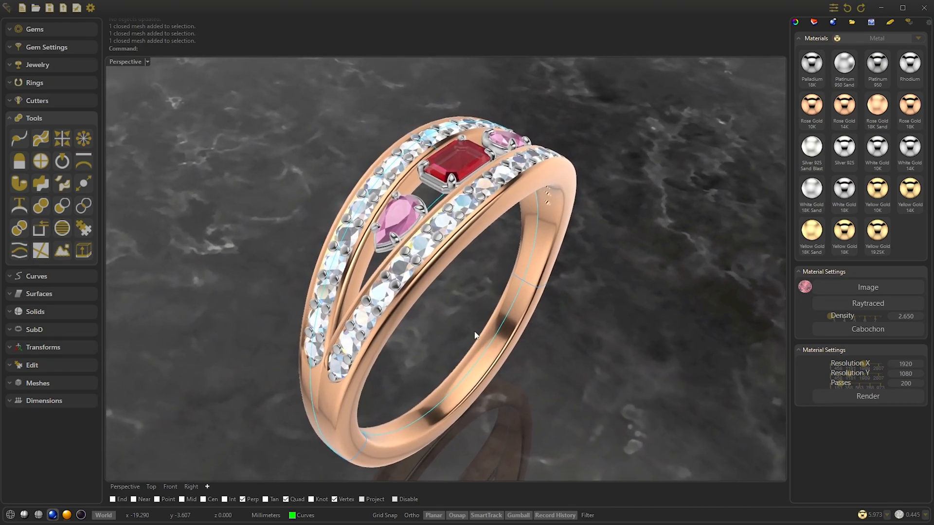
left_click(67, 516)
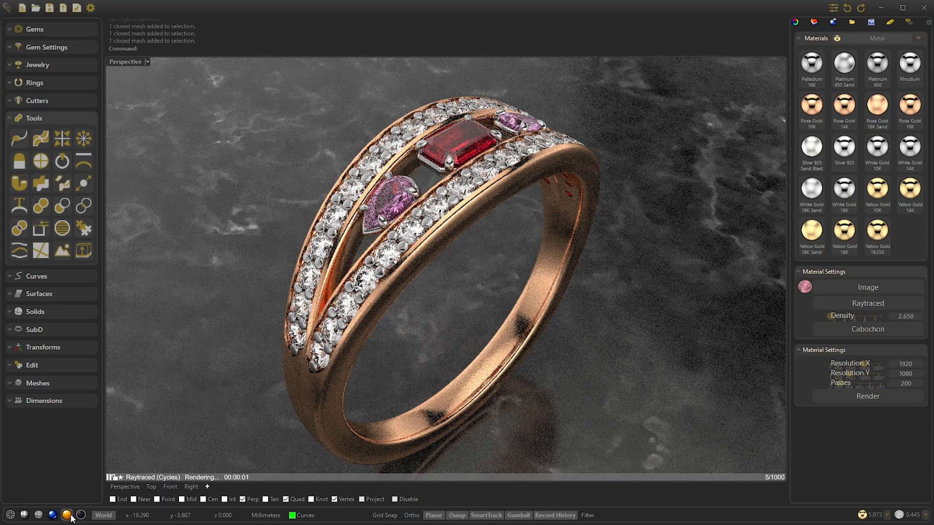